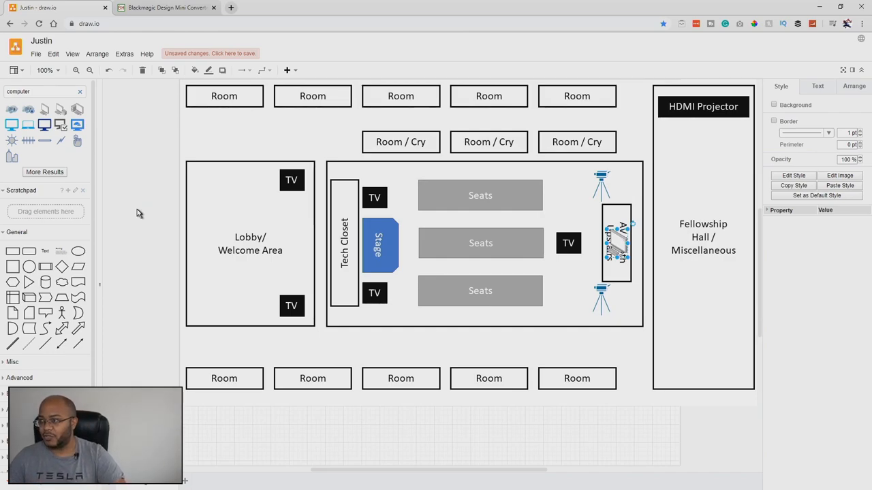
- Switch to the B&H product page for the Blackmagic Mini Converter SDI Distribution 4K
left_click(172, 6)
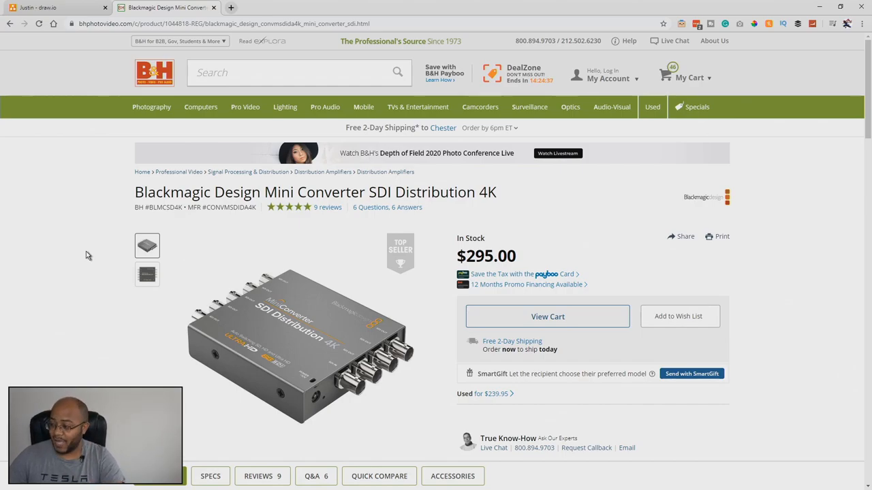
mouse_move(147, 274)
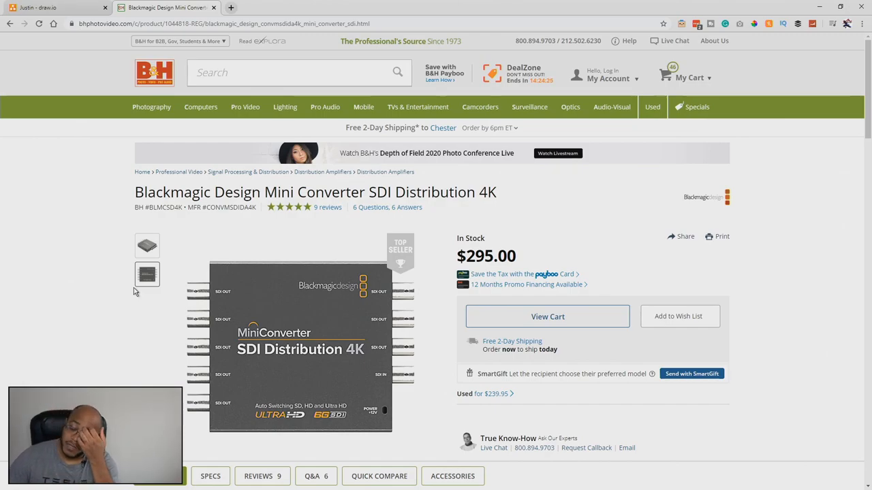
mouse_move(301, 347)
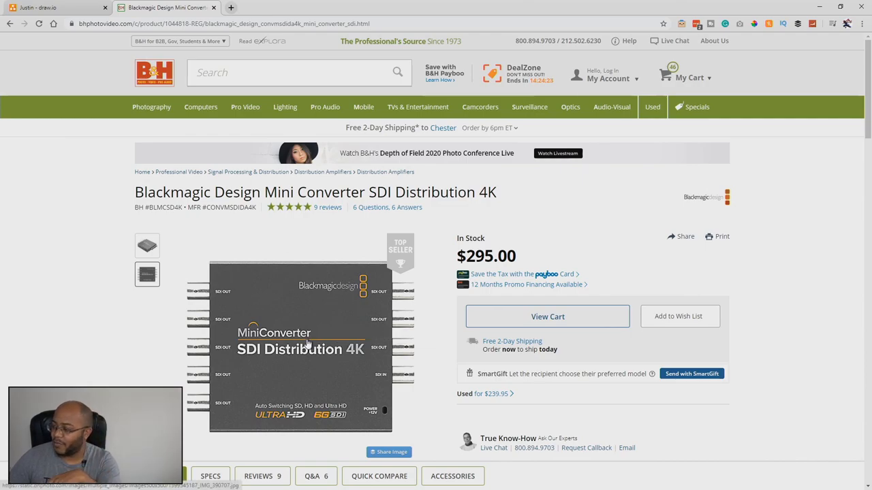
- Switch back to the church floor-plan diagram in draw.io
key("ctrl+Page_Up")
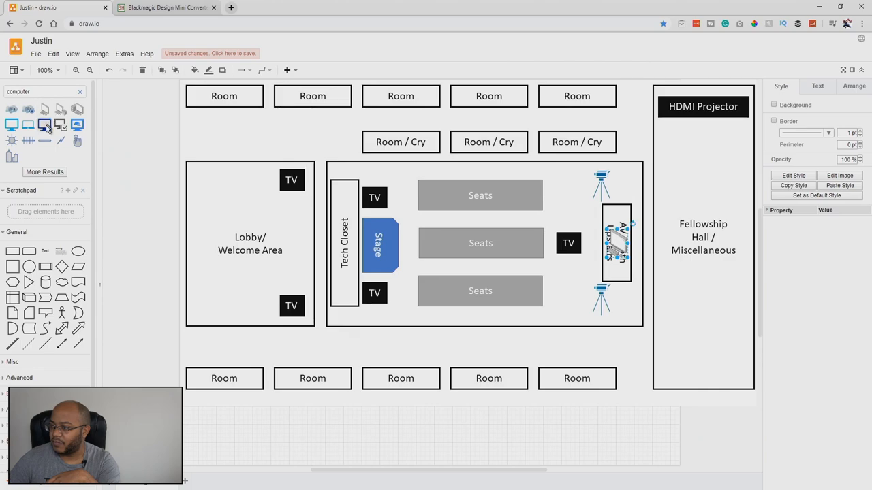
- Place a computer monitor shape inside the AV Booth box and deselect it
left_click_drag(45, 128, 605, 308)
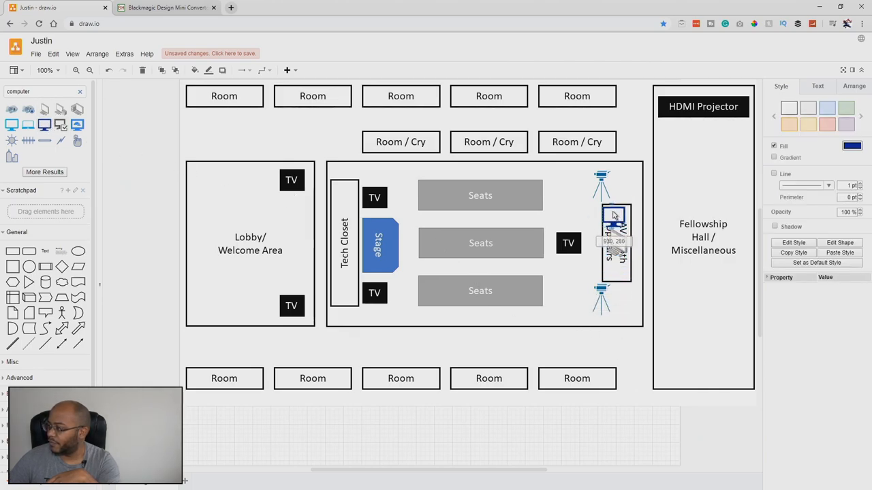
left_click_drag(605, 293, 619, 266)
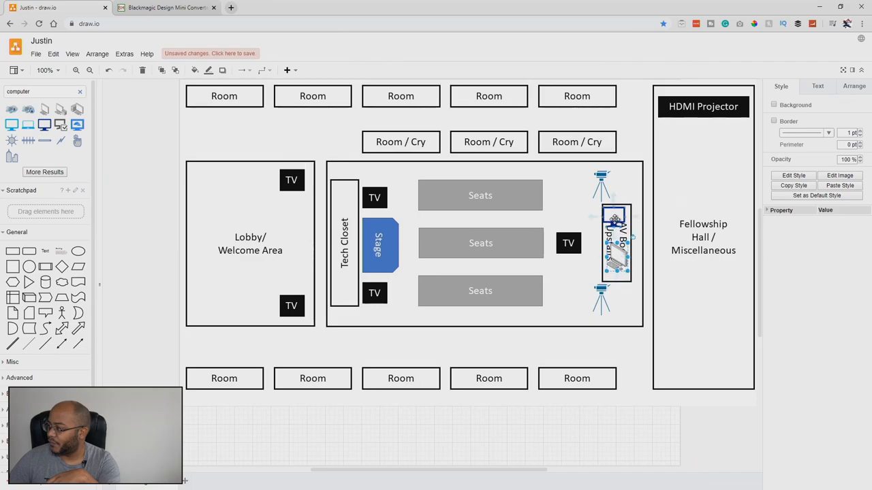
left_click_drag(613, 217, 604, 219)
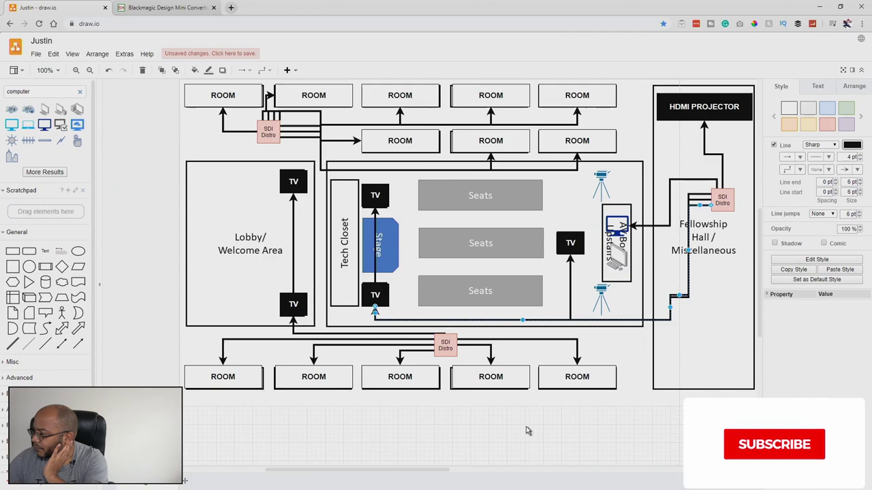
left_click(526, 431)
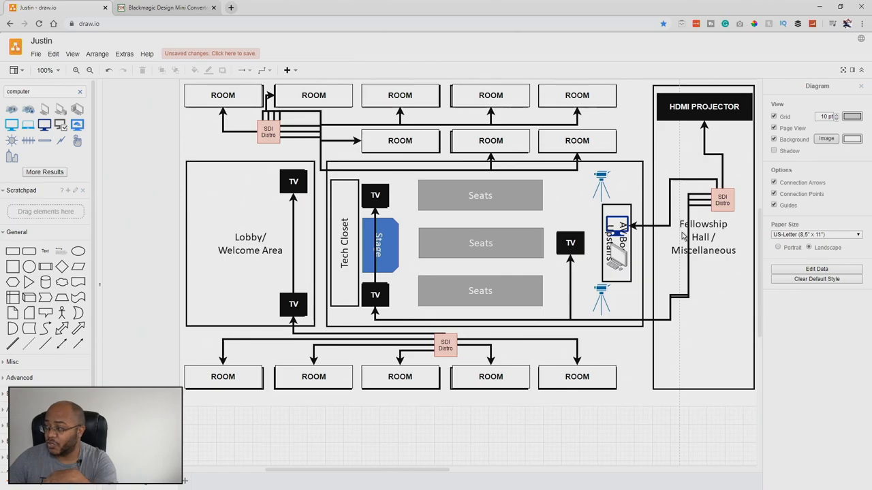
- Draw a connector from the right-hand SDI Distro to the upper-left SDI Distro
left_click(271, 129)
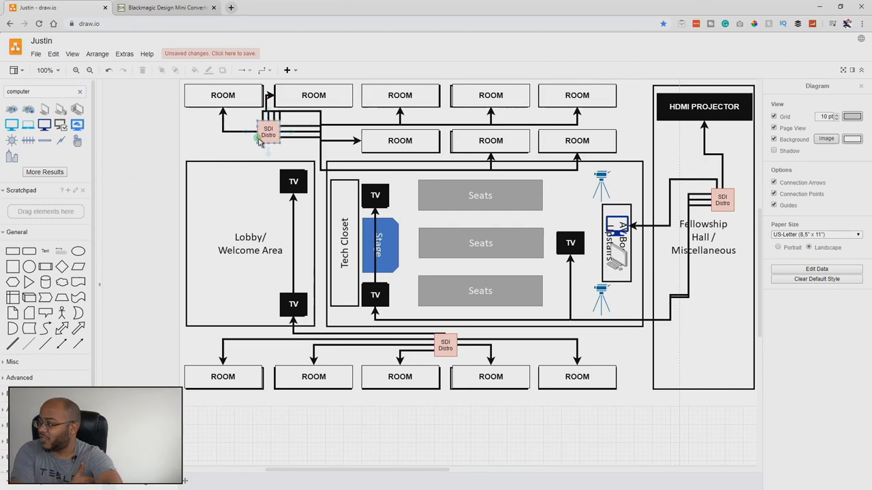
left_click(724, 198)
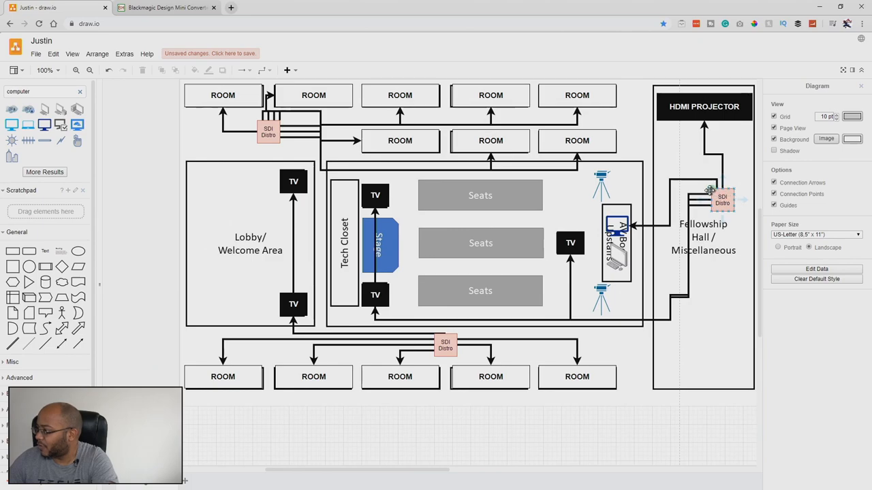
left_click_drag(713, 193, 269, 142)
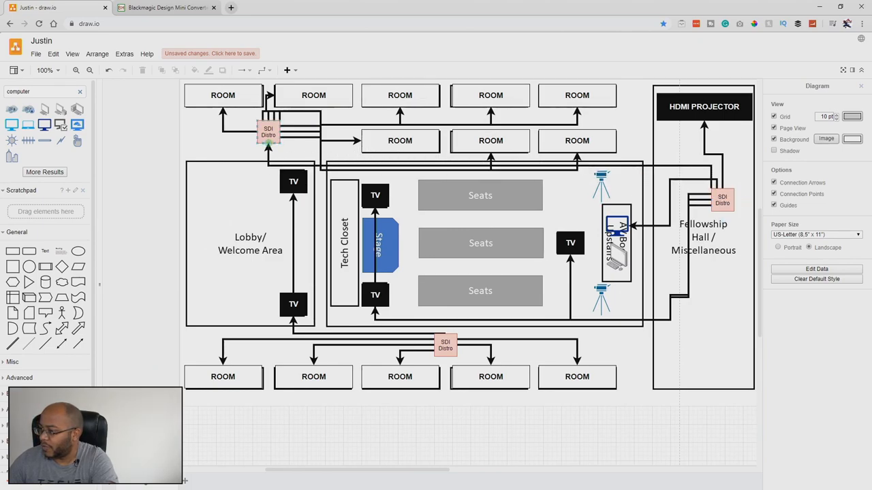
left_click_drag(268, 142, 269, 143)
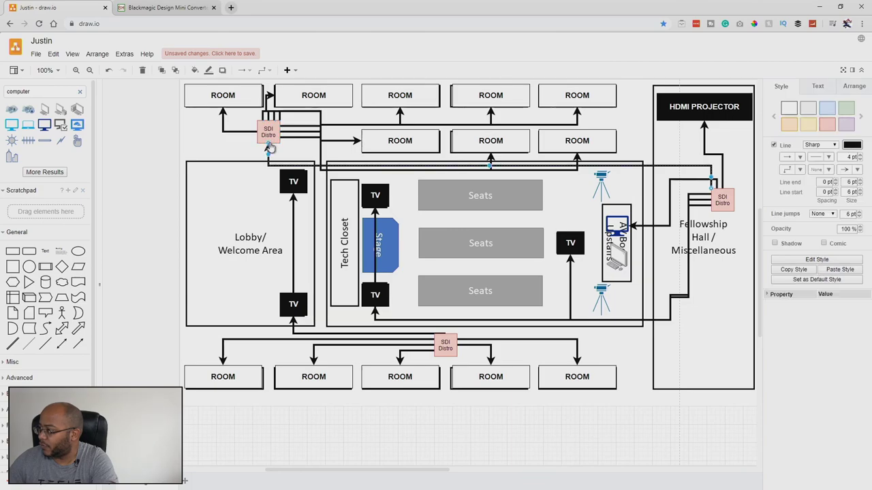
- Colour the distro links purple, link the right SDI Distro to the bottom one, and wire the booth computer to the right distro
left_click(846, 125)
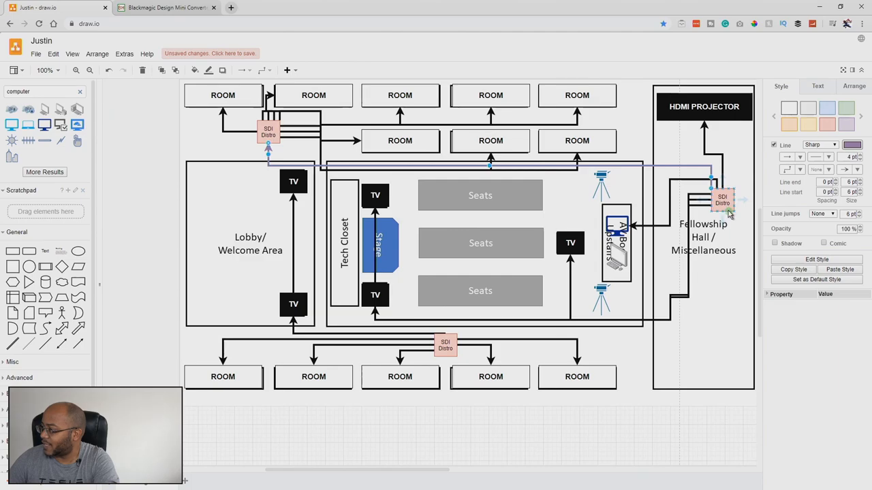
left_click_drag(728, 209, 461, 350)
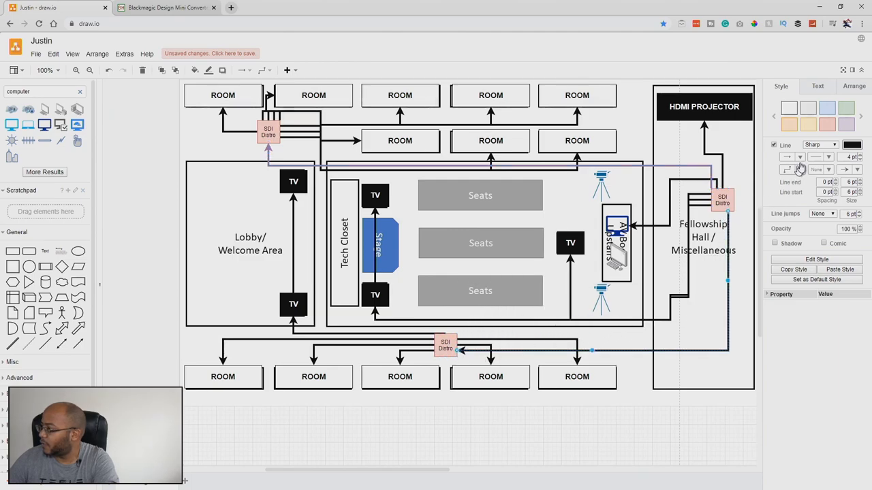
left_click(847, 128)
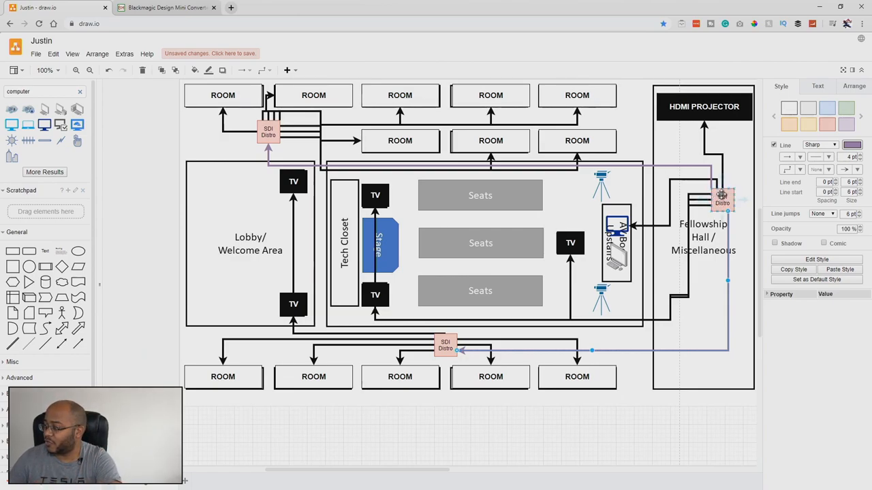
mouse_move(616, 255)
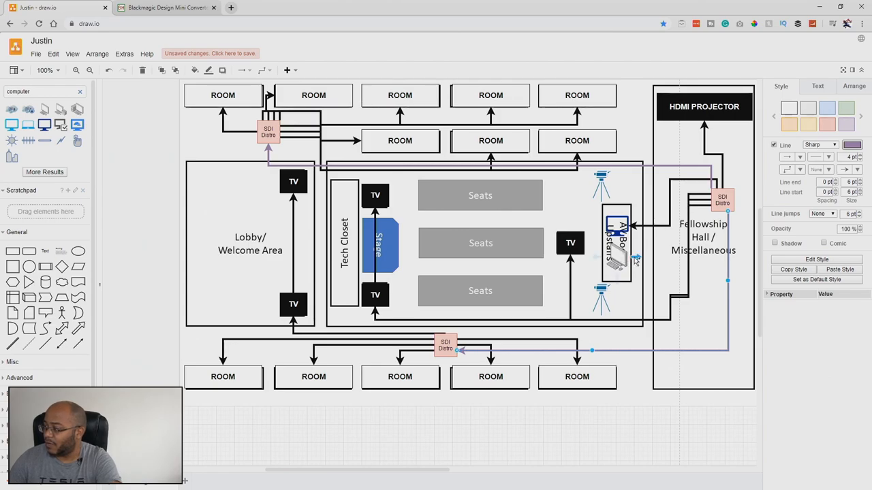
left_click_drag(638, 262, 720, 209)
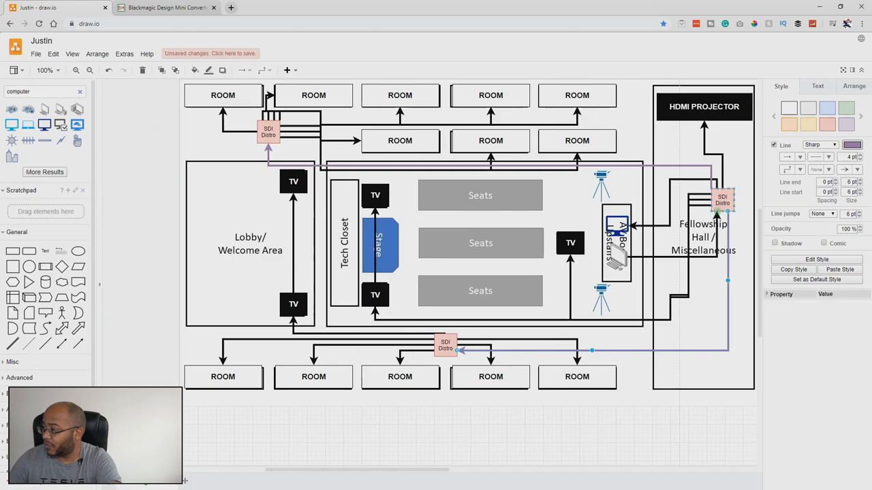
left_click_drag(720, 210, 719, 211)
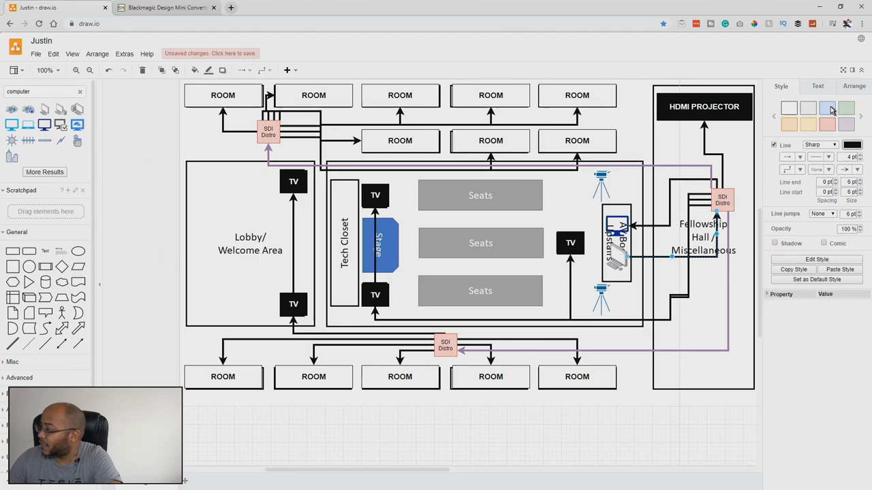
- Colour the booth computer's connector to the right SDI Distro orange
left_click(828, 109)
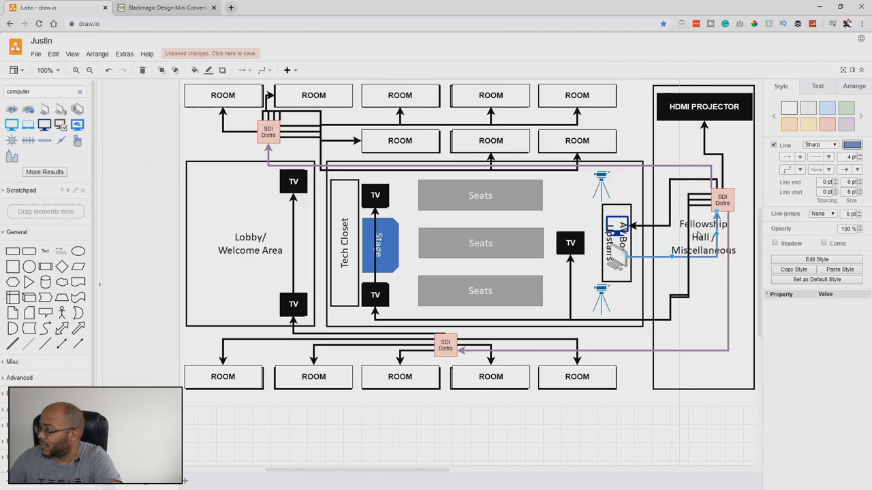
left_click(859, 117)
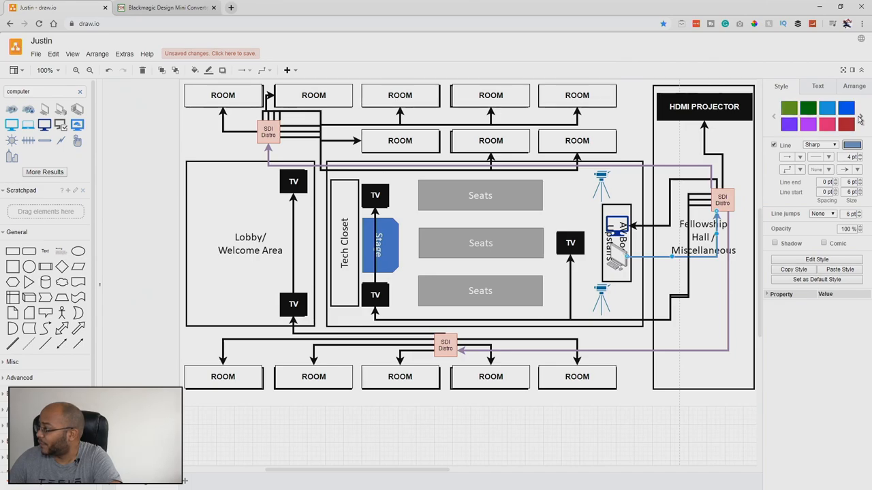
left_click(827, 125)
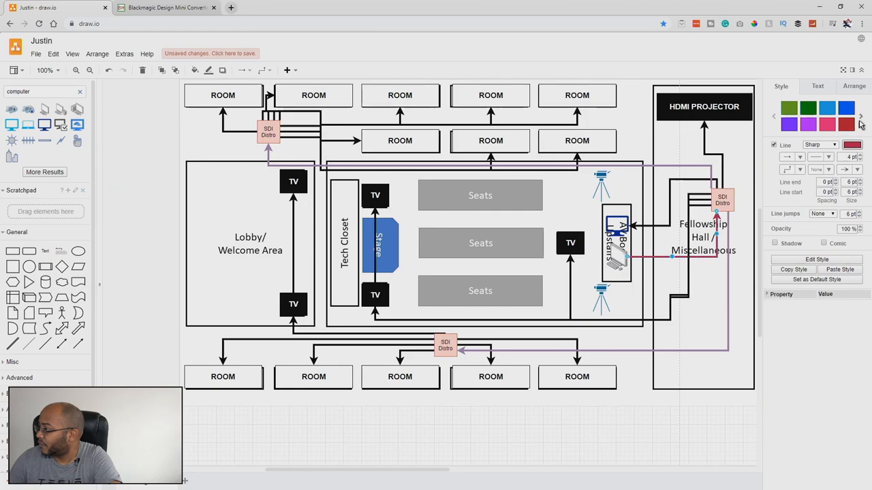
left_click(860, 117)
left_click(808, 108)
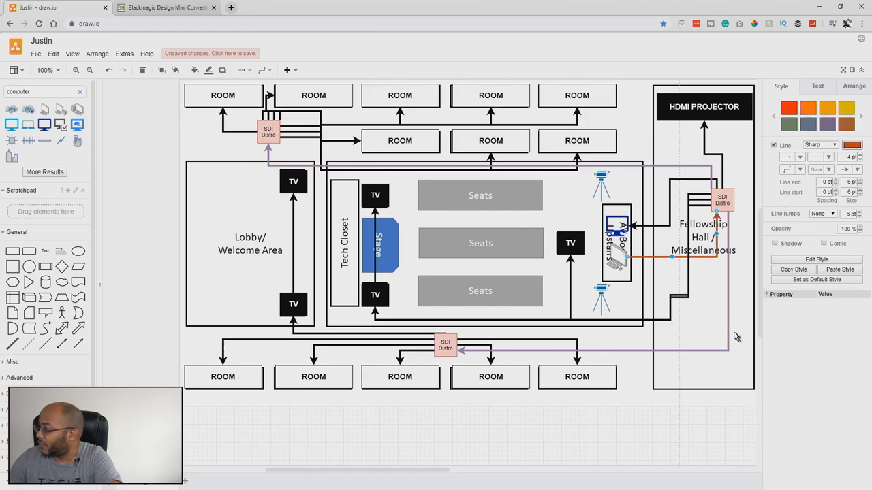
left_click(704, 322)
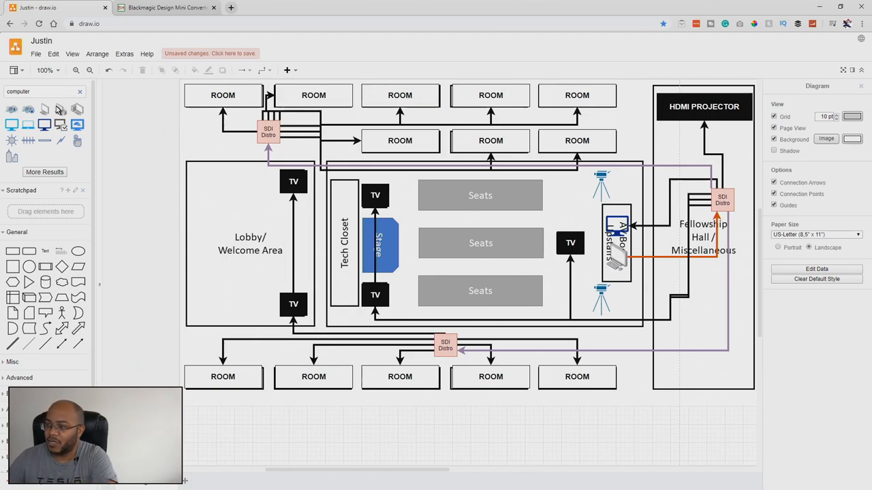
- Search shapes for 'laptop' and place a laptop in the Tech Closet beside the lower stage TV
double_click(25, 90)
type("lapt")
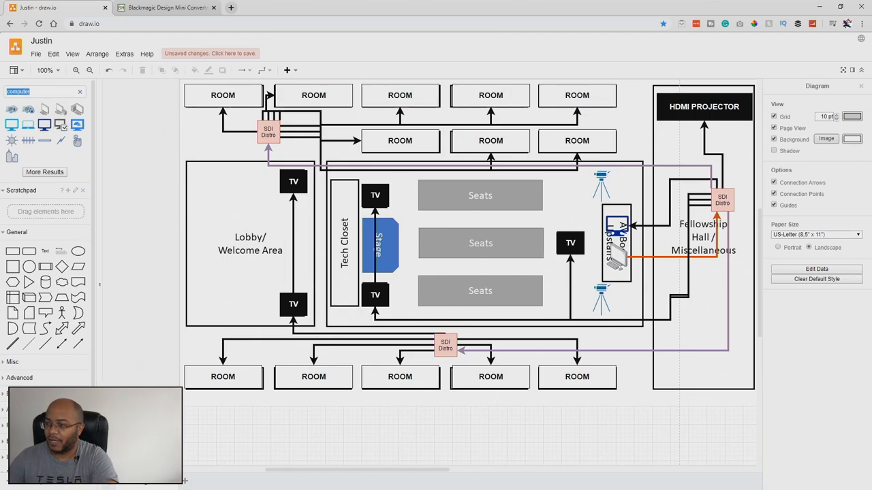
key("Return")
type("op")
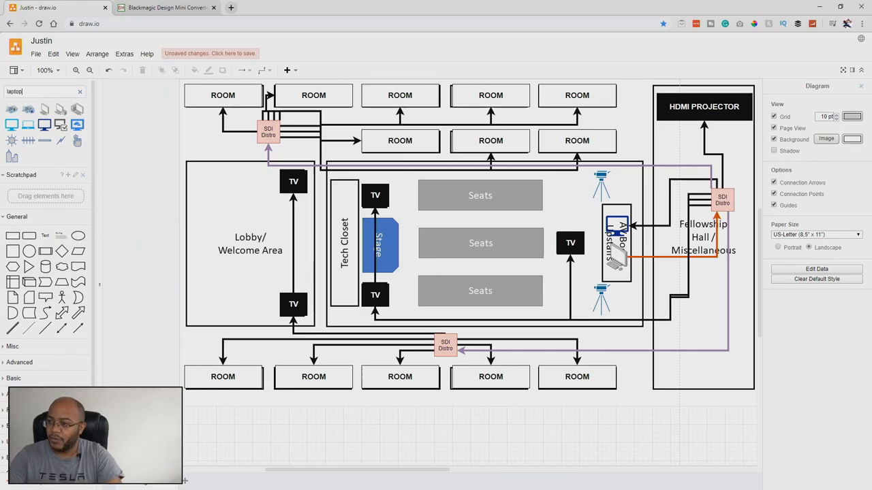
key("Return")
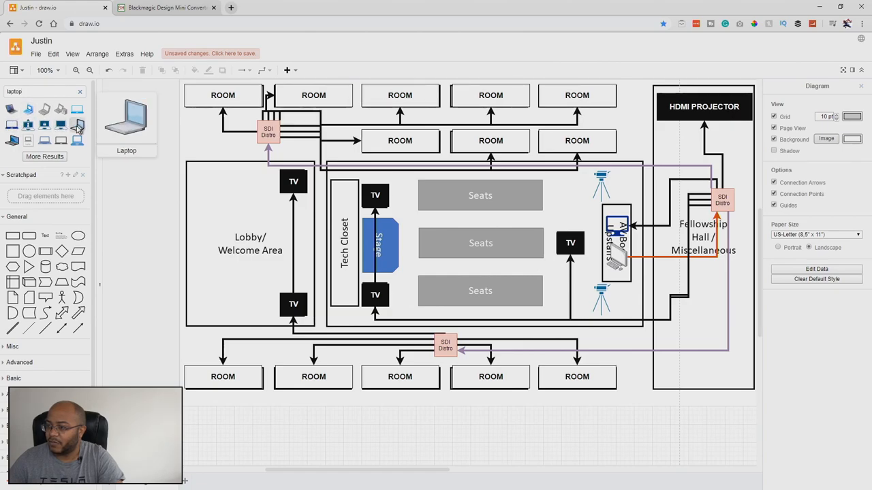
left_click_drag(78, 127, 333, 293)
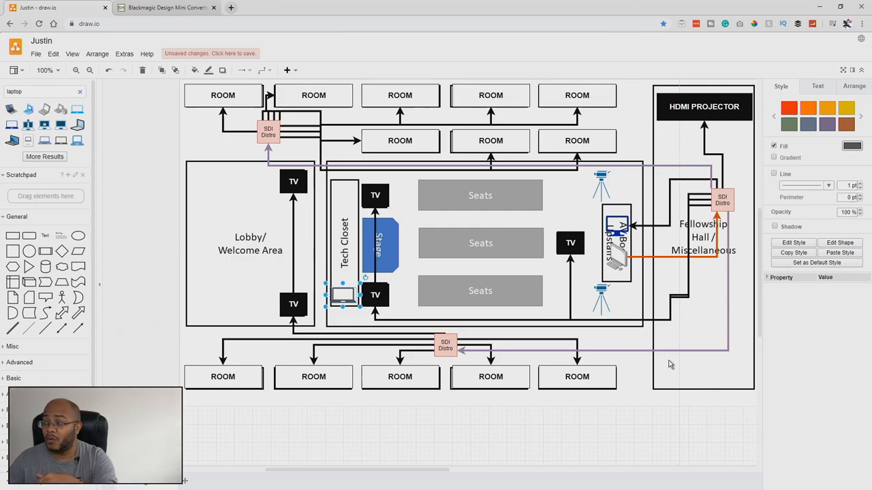
- Add a black ATEM HD box in the AV booth and delete the old orange computer connector
left_click(15, 241)
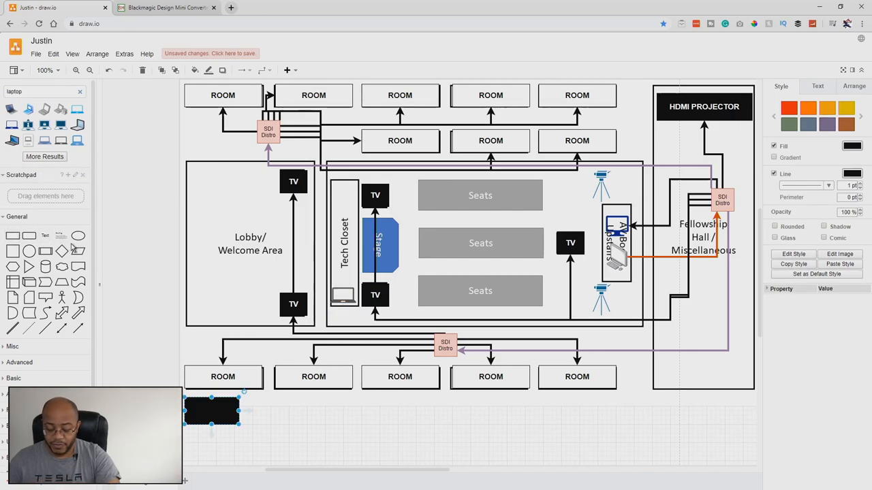
type("ATEM")
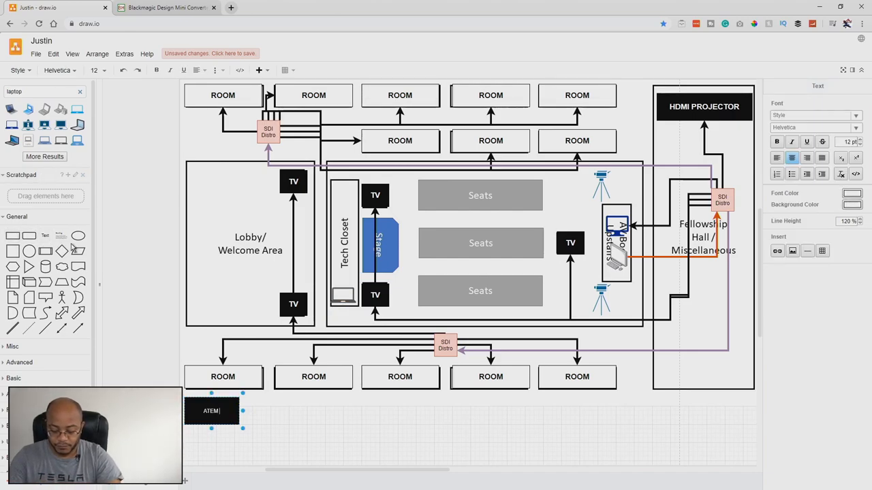
type(" HD")
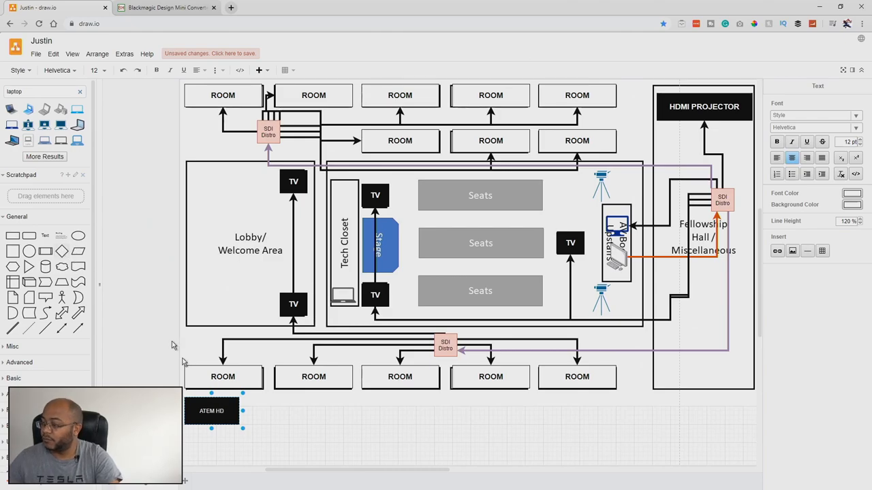
mouse_move(211, 430)
left_mouse_down()
mouse_move(219, 414)
mouse_move(635, 292)
mouse_move(629, 286)
mouse_move(612, 312)
left_mouse_up()
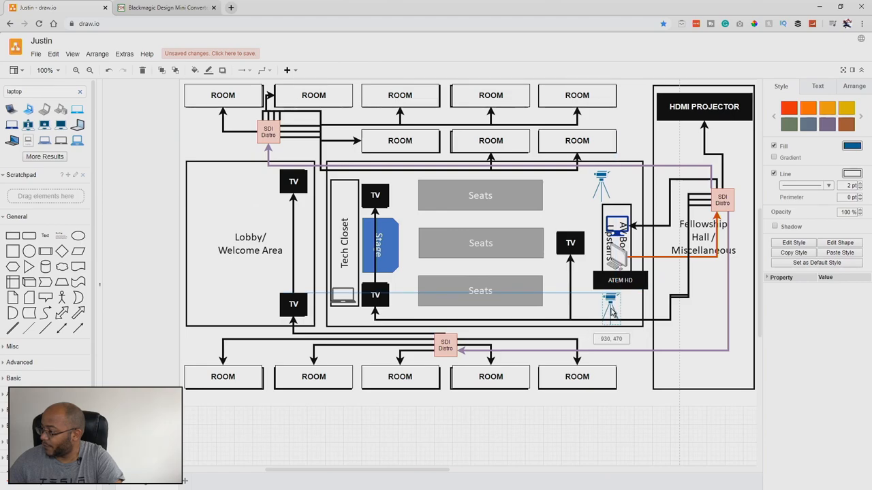
left_click_drag(611, 306, 611, 308)
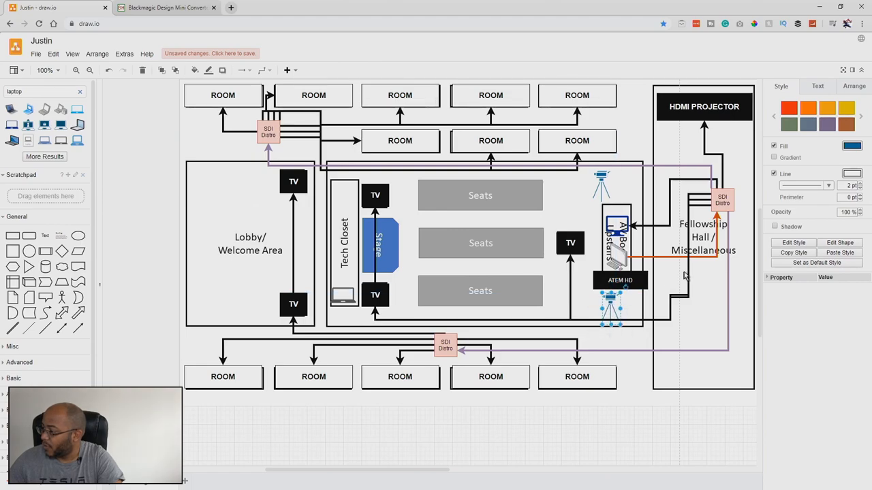
left_click(665, 256)
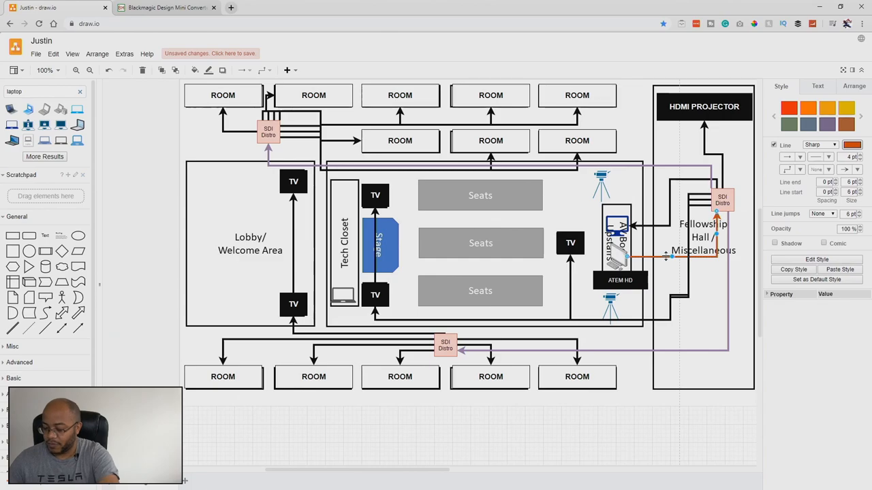
key("Delete")
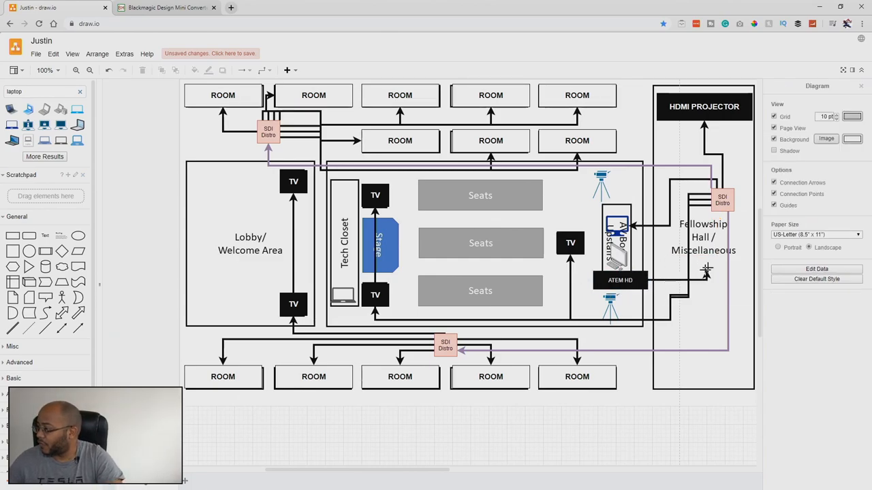
- Connect the ATEM HD to the Fellowship Hall SDI Distro with an orange line
left_click_drag(656, 282, 717, 216)
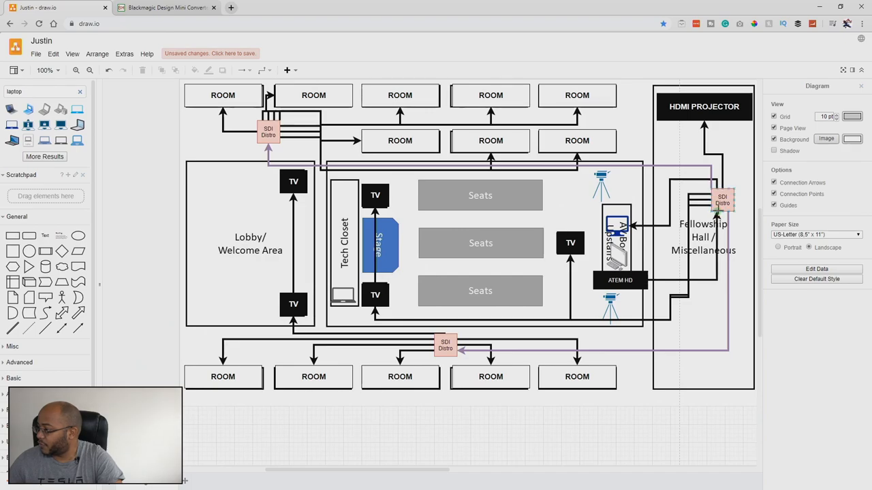
left_click(717, 216)
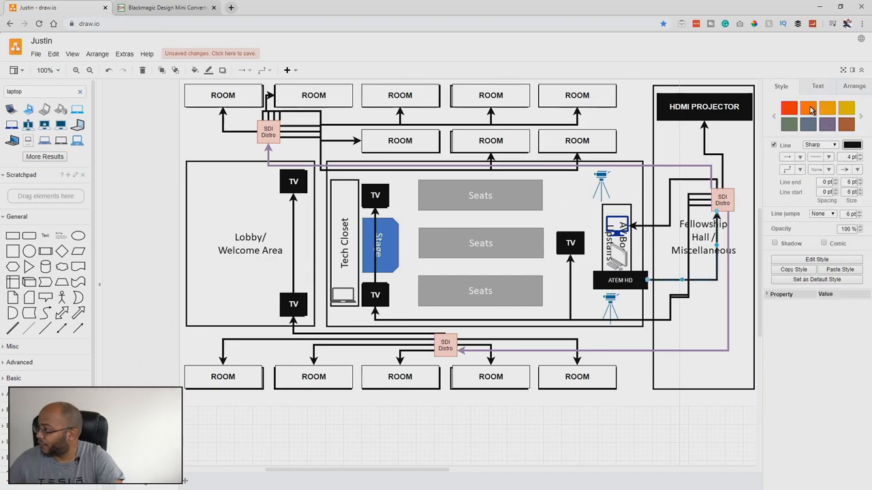
left_click(809, 109)
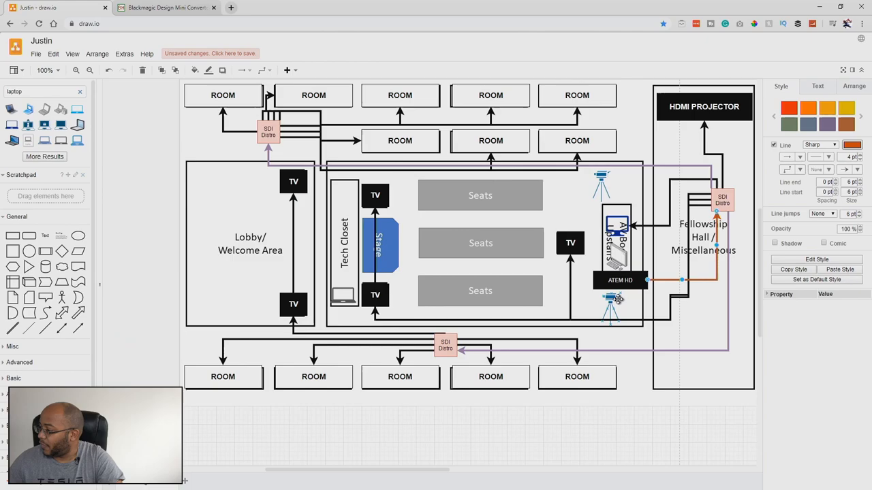
mouse_move(610, 306)
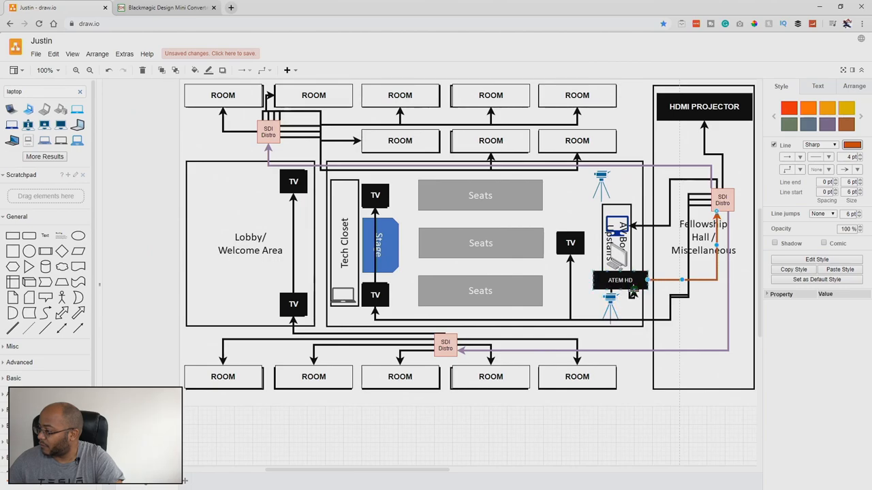
left_click(684, 295)
left_click(684, 324)
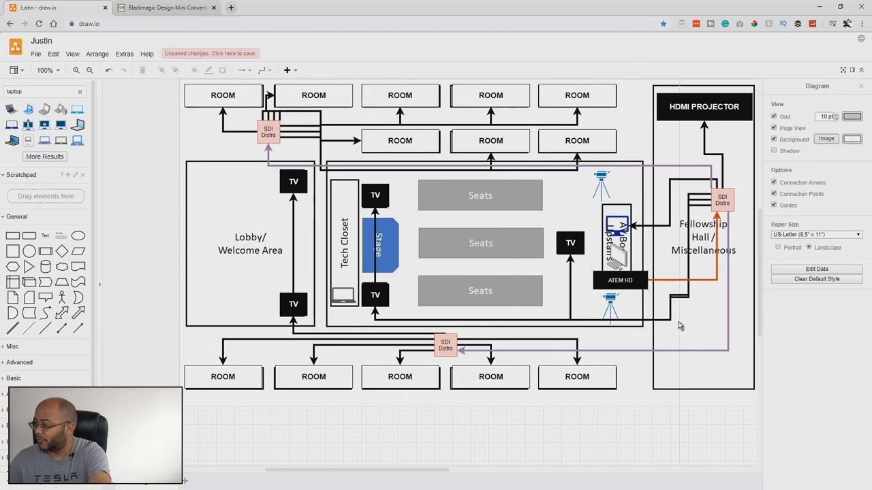
- Move the lower camera just below the ATEM HD and draw a camera arrow into it
mouse_move(615, 307)
left_mouse_down()
mouse_move(603, 309)
mouse_move(633, 289)
mouse_move(606, 291)
left_mouse_up()
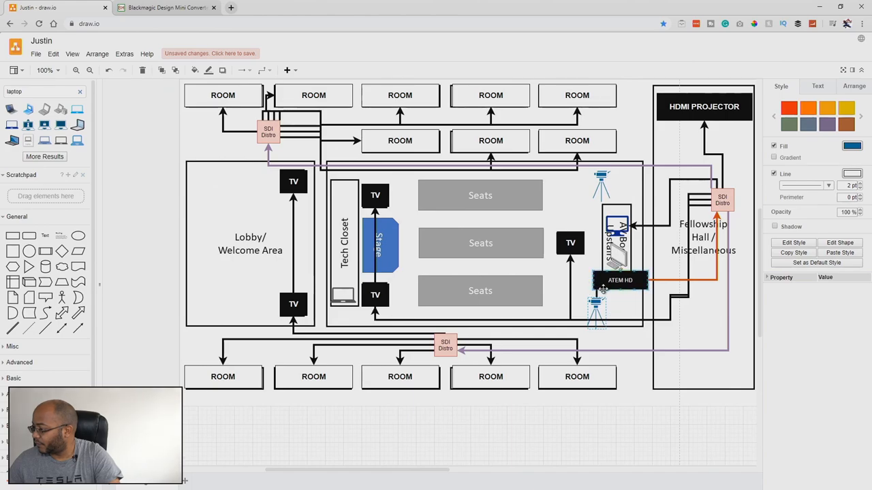
mouse_move(596, 305)
left_mouse_down()
mouse_move(614, 319)
mouse_move(607, 318)
left_mouse_up()
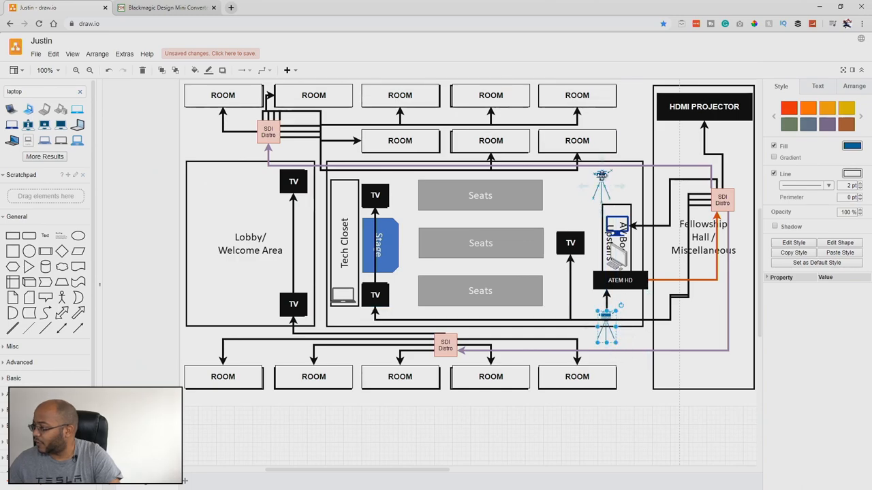
left_click_drag(583, 189, 592, 273)
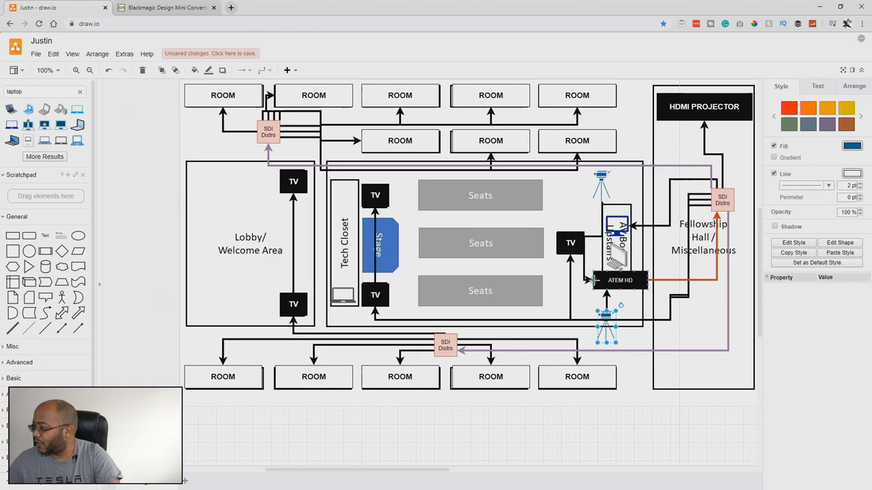
- Nudge the ATEM HD box slightly lower in the AV booth
left_click(625, 261)
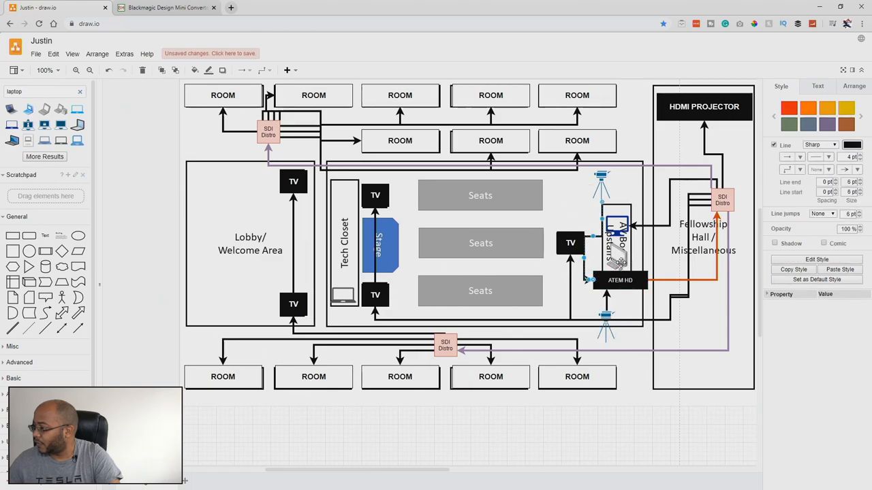
left_click(629, 262)
mouse_move(631, 265)
left_mouse_down()
mouse_move(640, 306)
mouse_move(618, 308)
mouse_move(632, 301)
left_mouse_up()
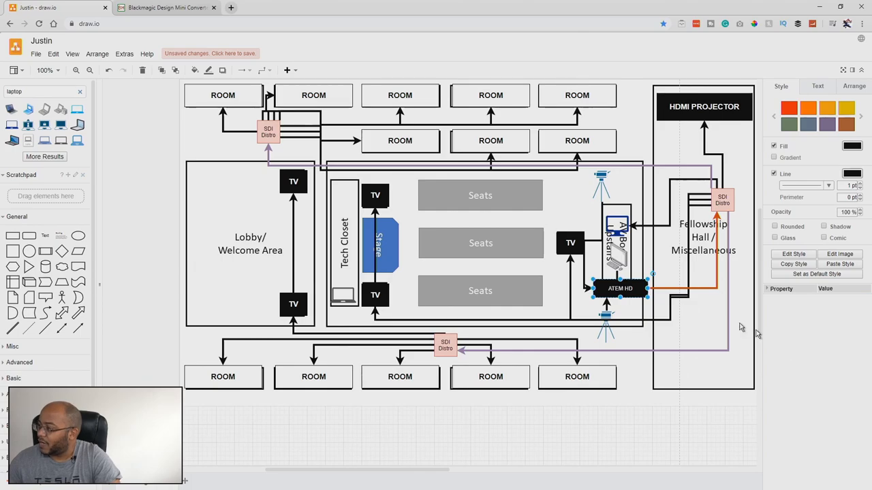
left_click(631, 308)
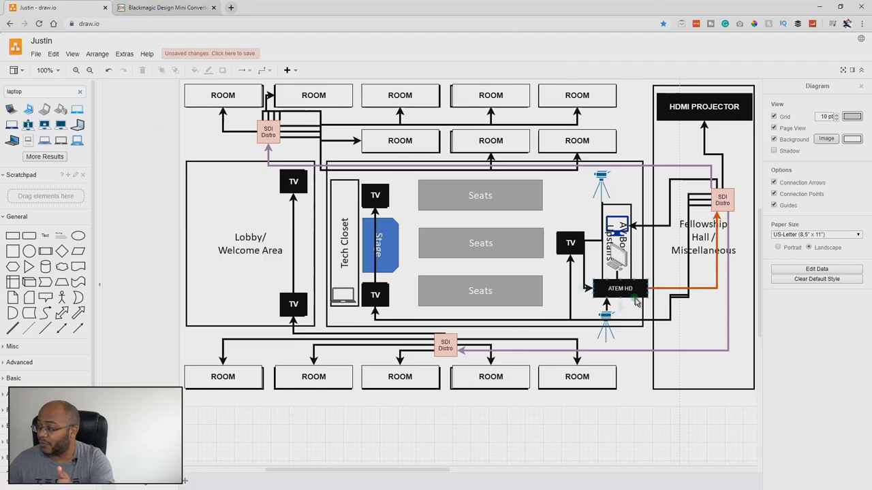
left_click(634, 290)
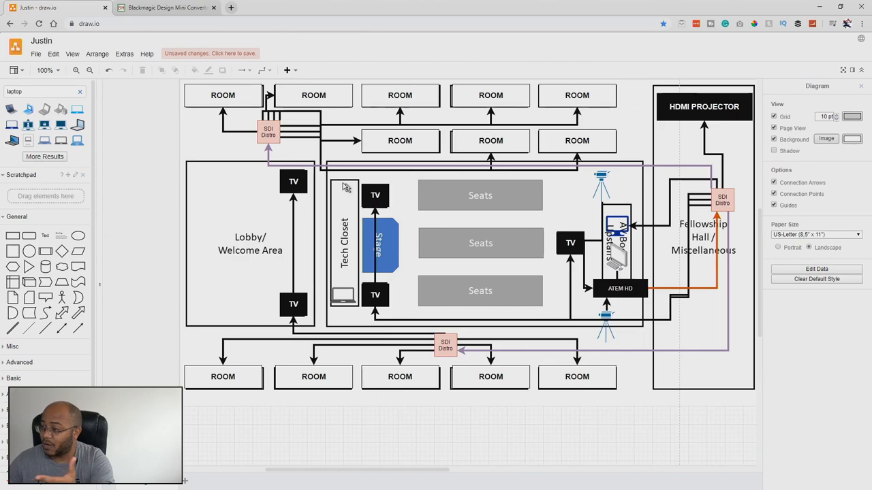
left_click(303, 175)
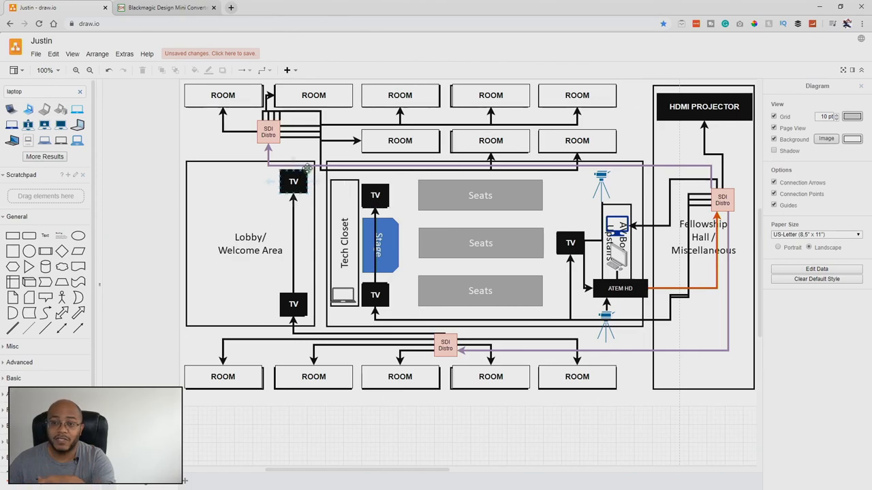
- Clear the selection and hide the formatting panel to widen the canvas
key("Escape")
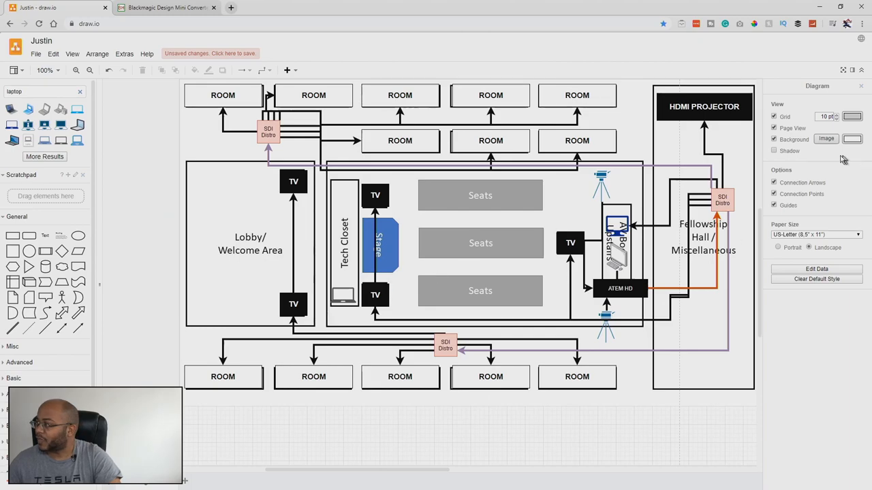
left_click(851, 72)
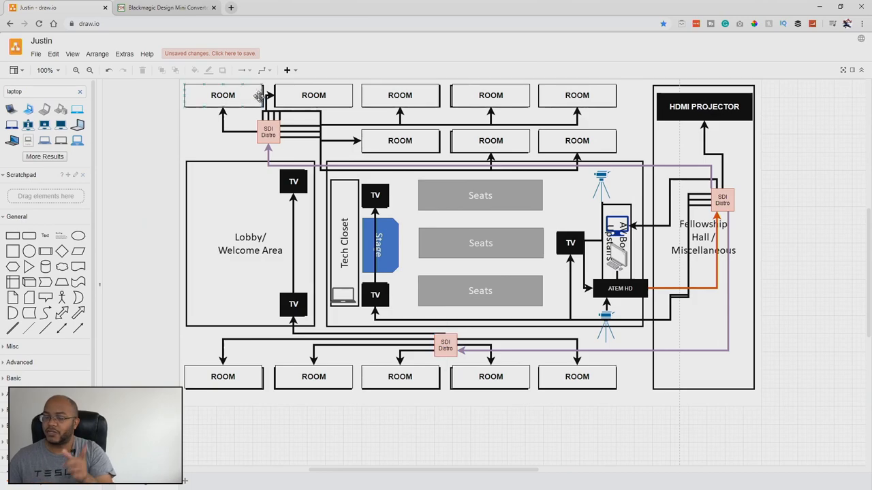
- Load pcpartpicker.com in a new browser tab
left_click(232, 7)
type("pc")
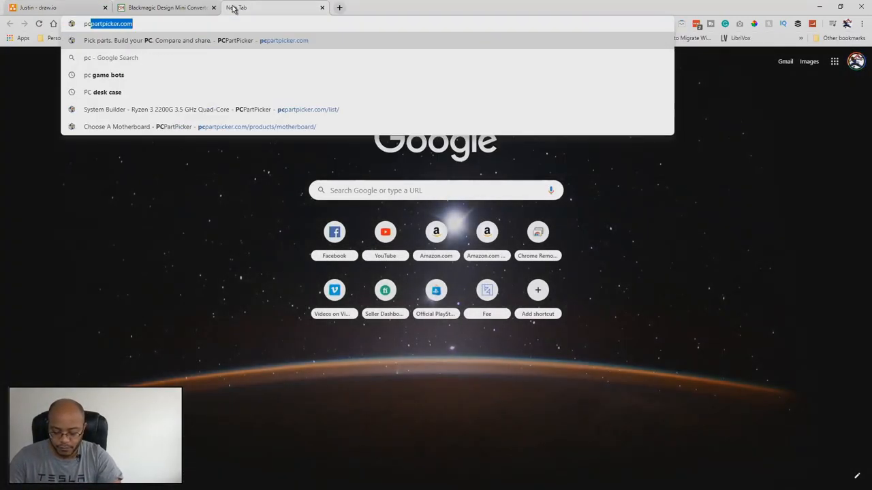
type("partpi")
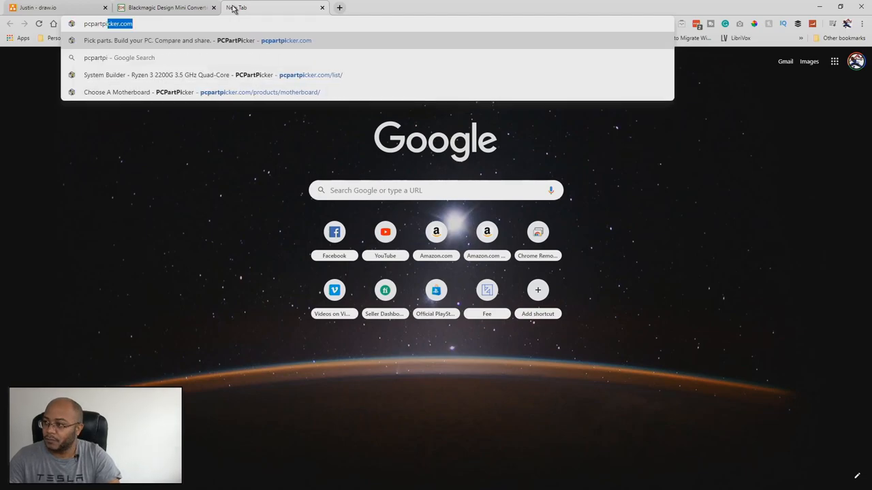
key("Return")
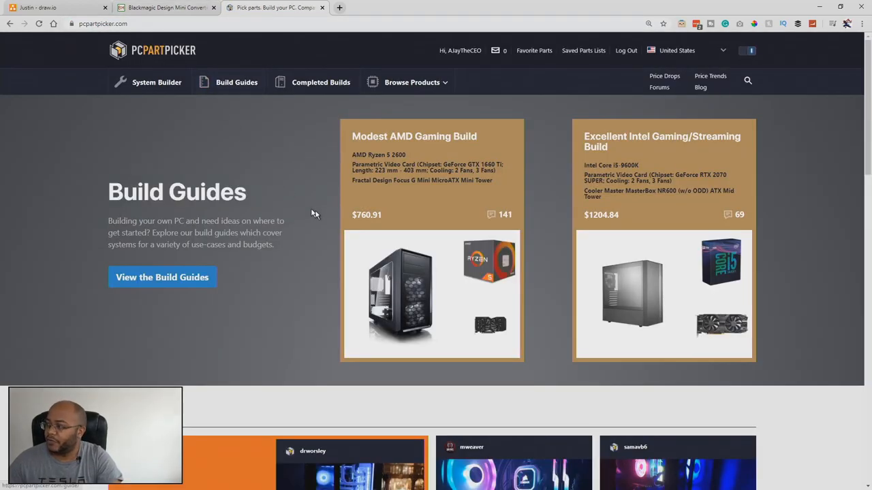
- Start a new empty System Builder list and bring up its CPU choices
left_click(161, 90)
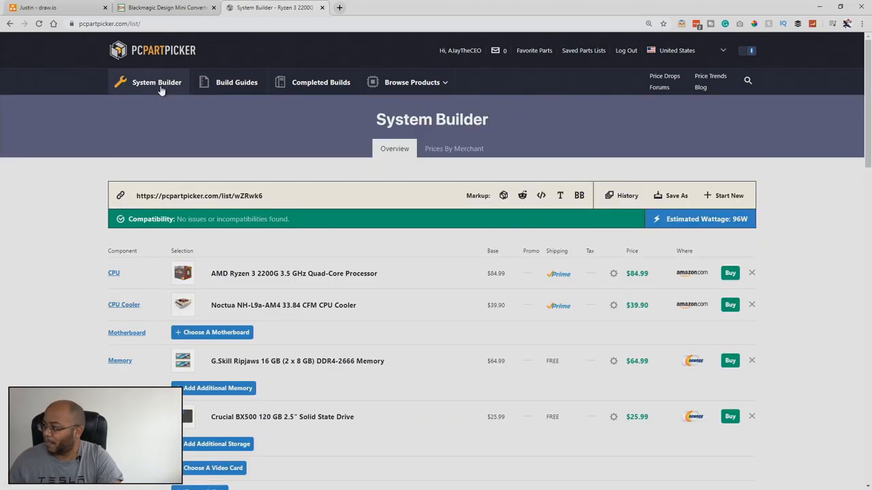
left_click(729, 196)
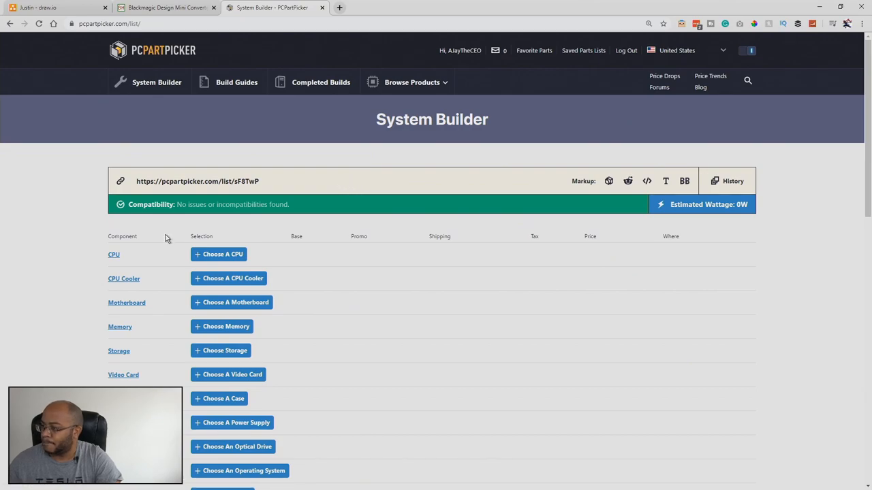
left_click(232, 255)
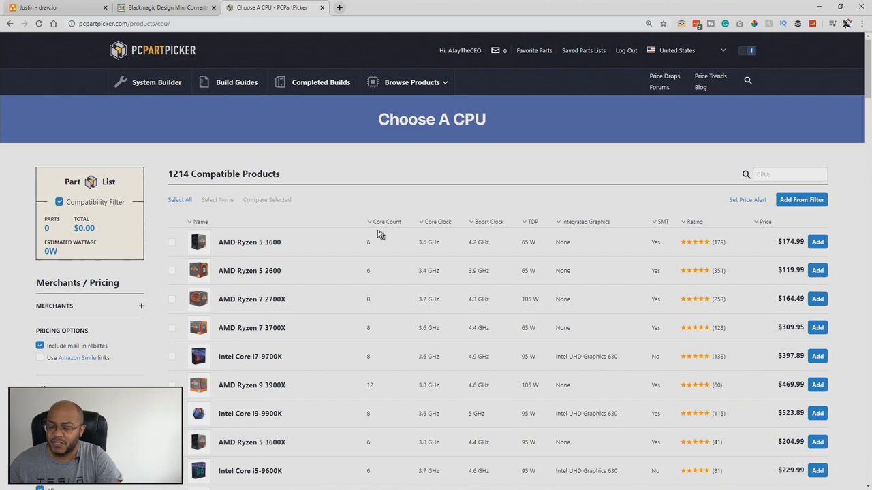
- Search the CPU list for 'ryzen 5' to narrow it to the 16 Ryzen 5 chips
left_click(774, 175)
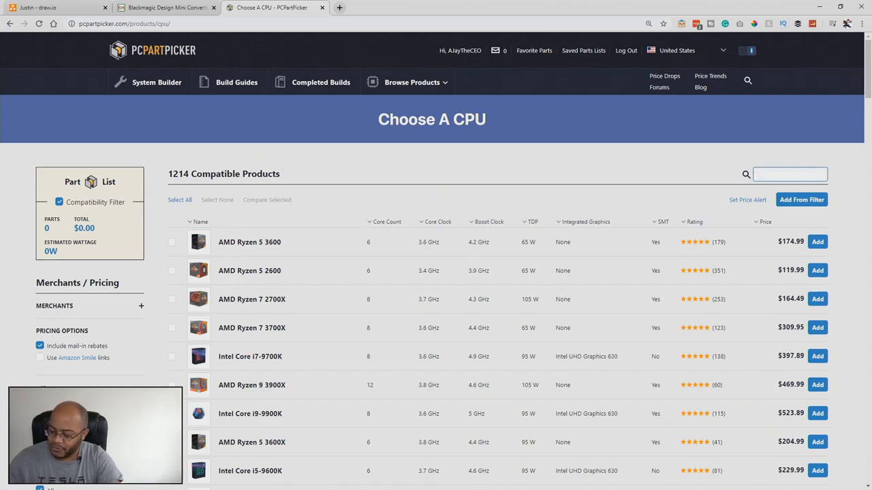
type("1500")
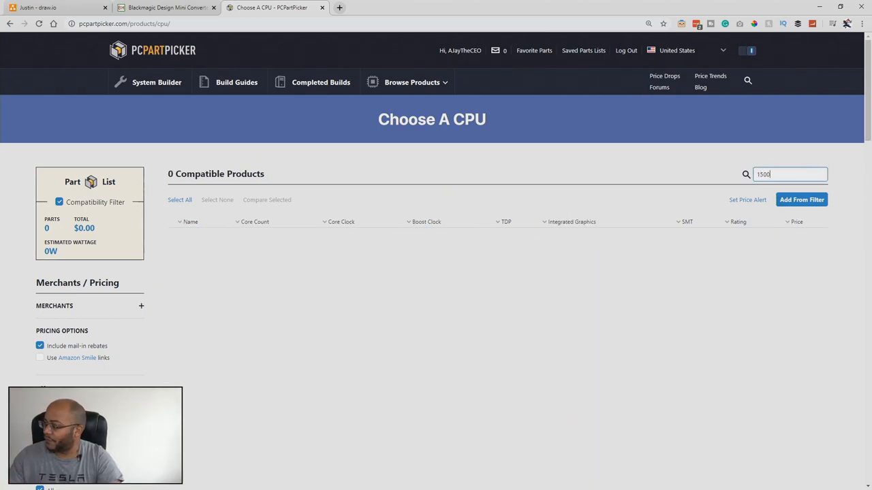
type("1600")
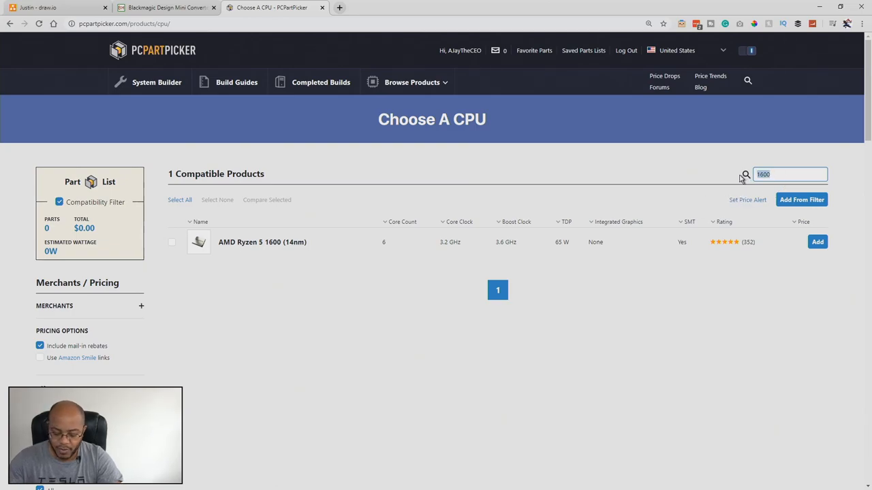
type("ryzen")
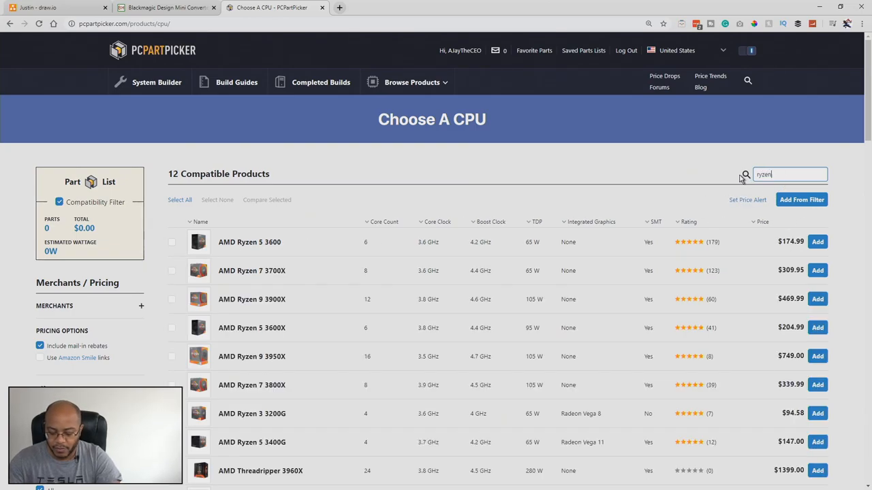
type(" 5 1600")
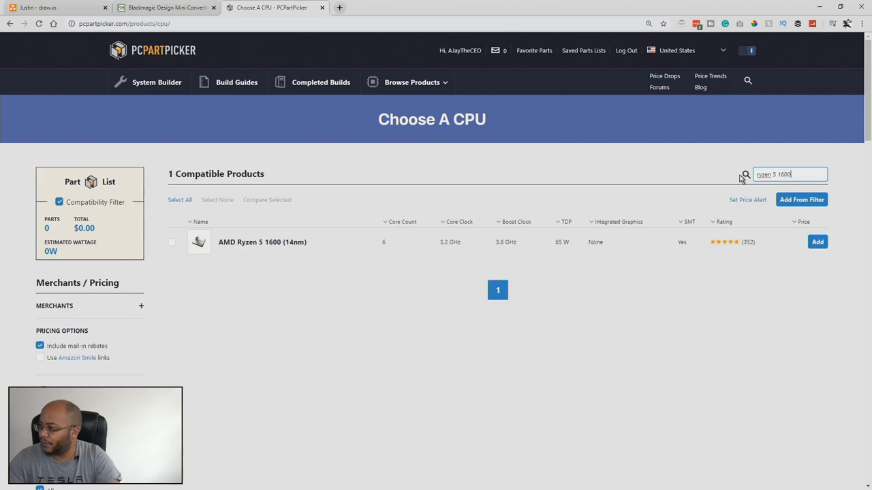
key("BackSpace")
key("BackSpace")
key("BackSpace")
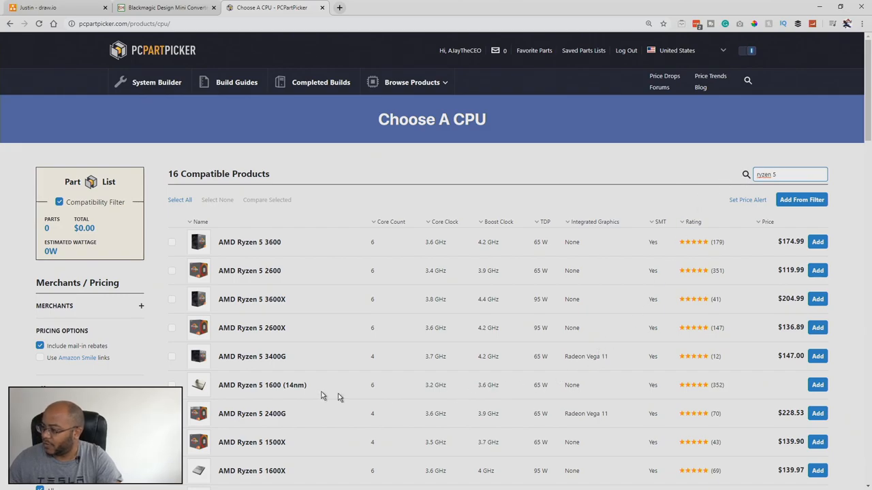
scroll(293, 344, "down", 2)
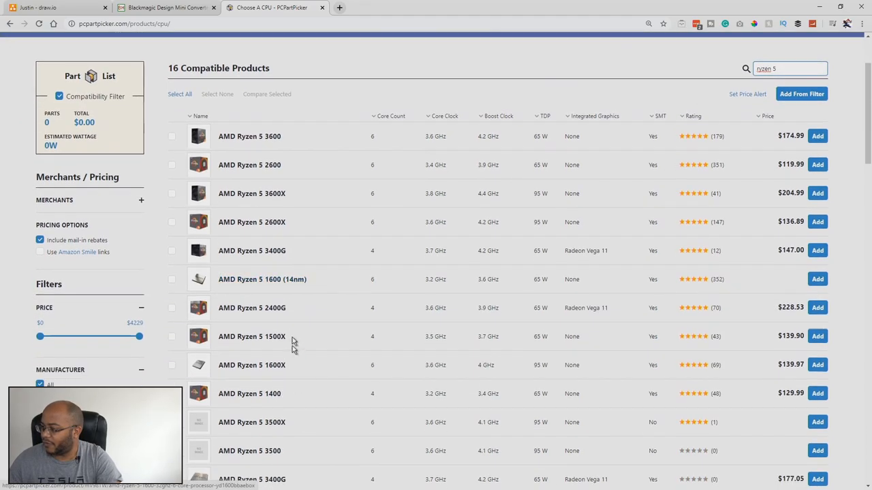
scroll(302, 324, "down", 3)
scroll(301, 324, "down", 2)
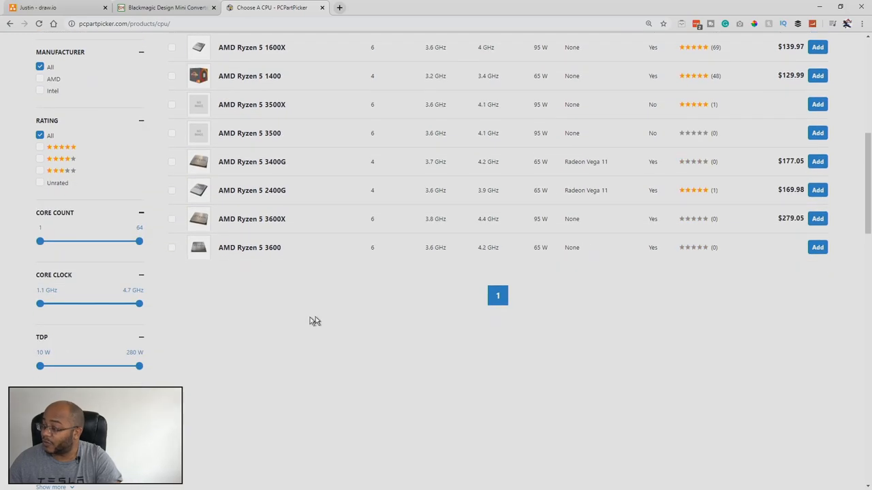
scroll(397, 326, "up", 1)
scroll(397, 326, "up", 1)
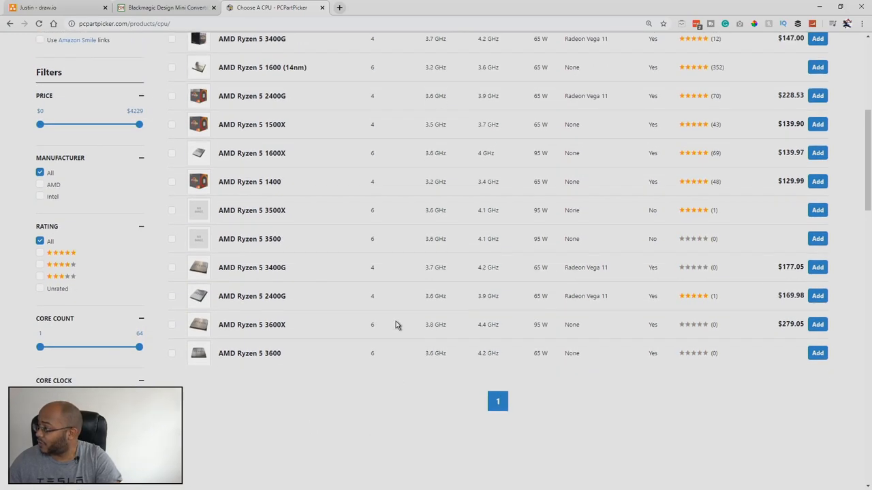
scroll(397, 326, "up", 2)
scroll(398, 326, "up", 1)
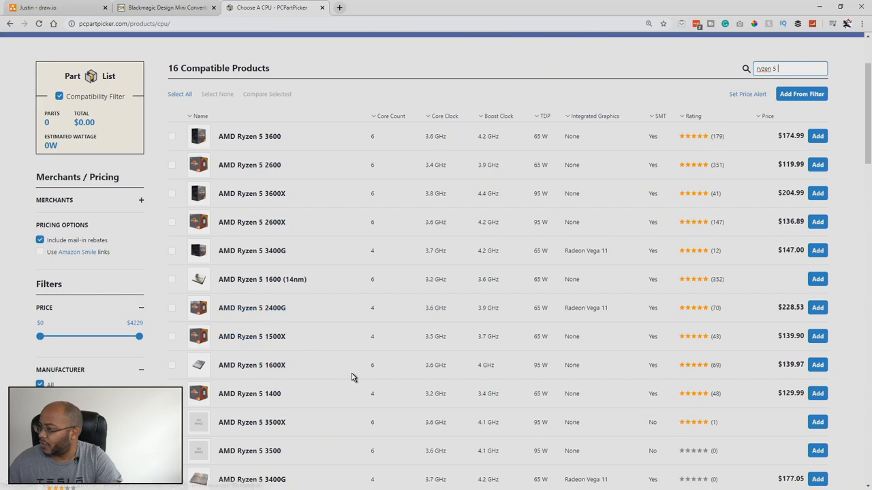
scroll(352, 375, "down", 2)
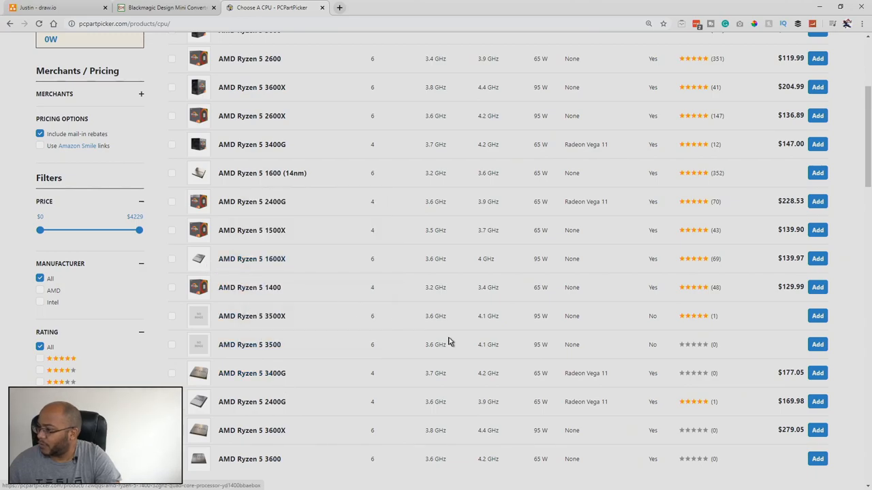
scroll(331, 318, "up", 3)
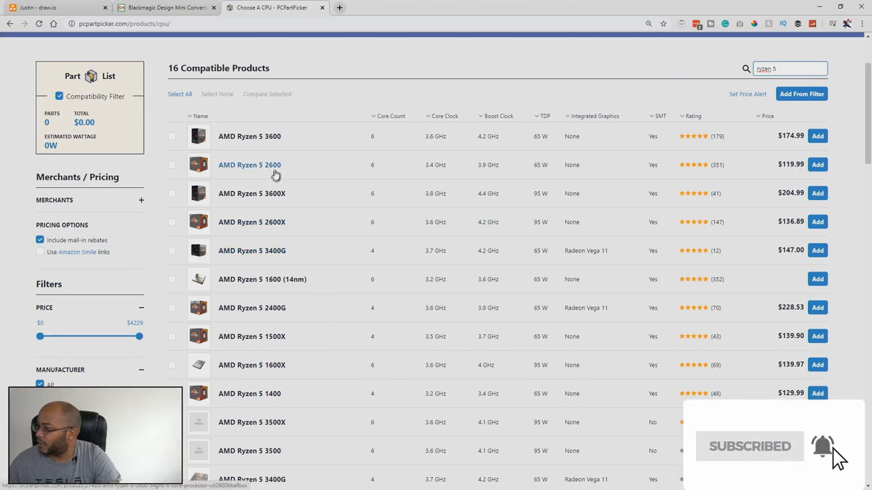
- Add the Ryzen 5 2600, Gigabyte B450M DS3H motherboard and Corsair Vengeance LPX 16 GB memory
left_click(820, 168)
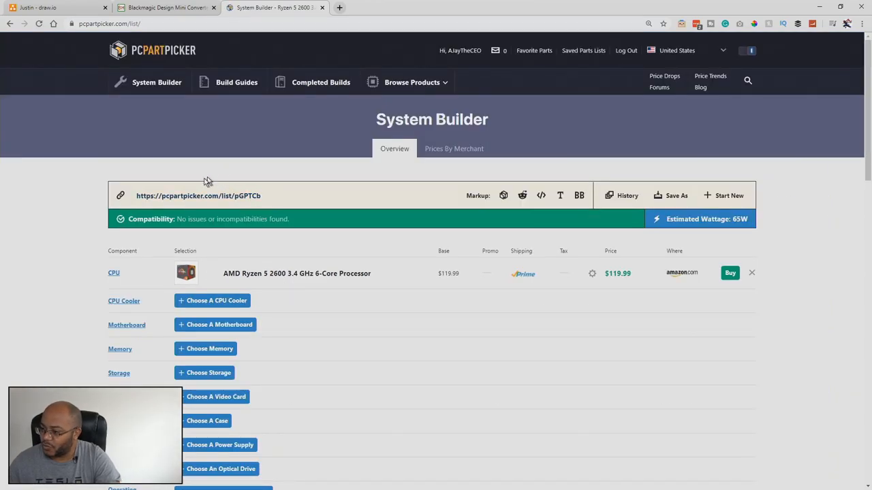
left_click(219, 325)
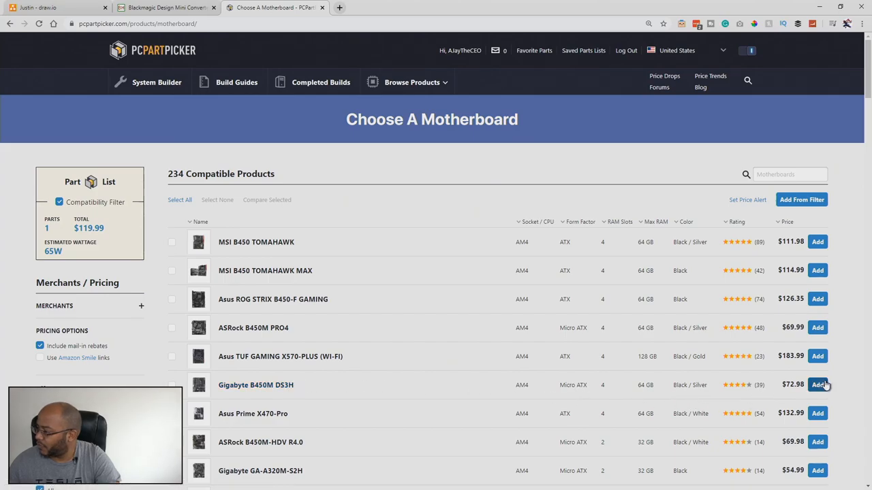
left_click(817, 385)
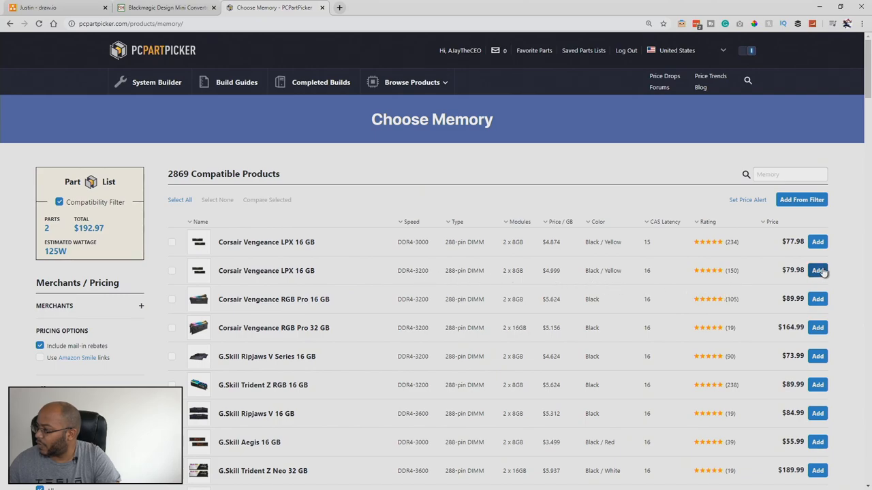
left_click(817, 270)
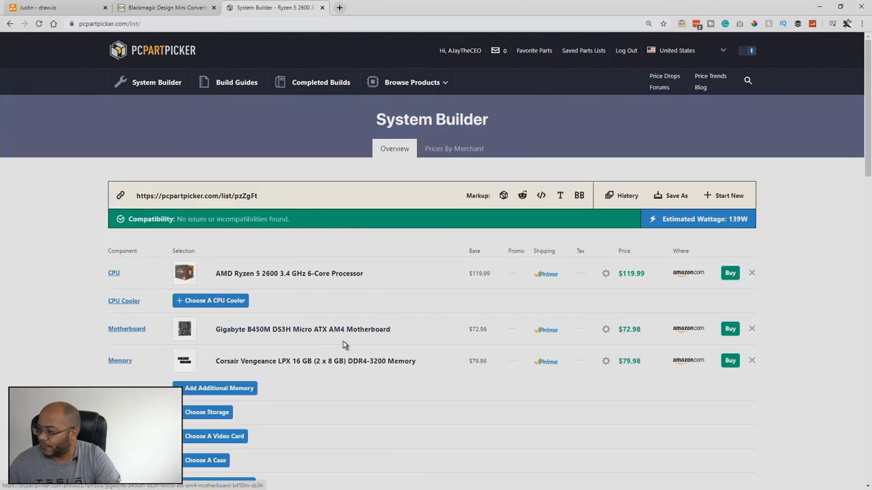
scroll(344, 346, "down", 2)
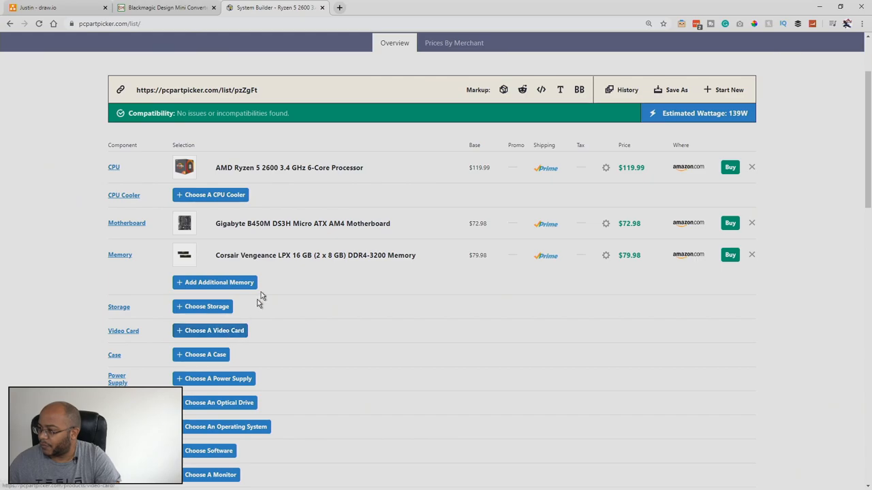
- Sort video cards cheapest first and add the EVGA GTX 1660 SC Ultra Gaming
left_click(226, 334)
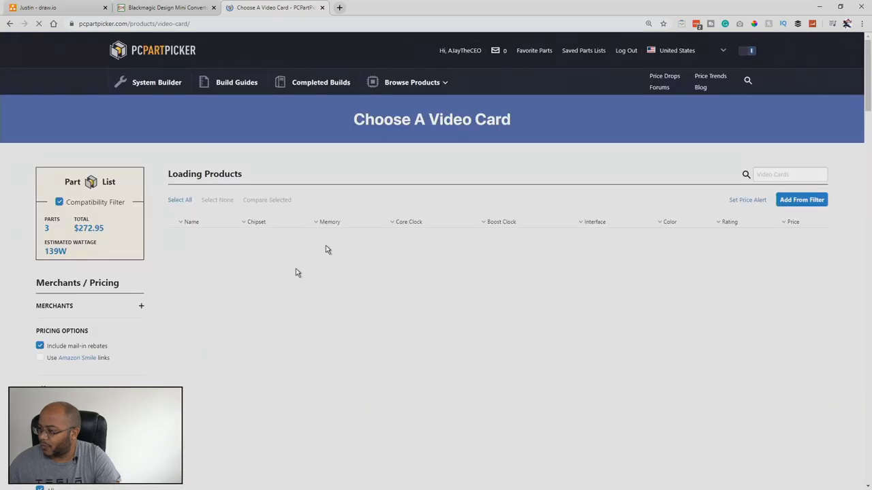
type("16")
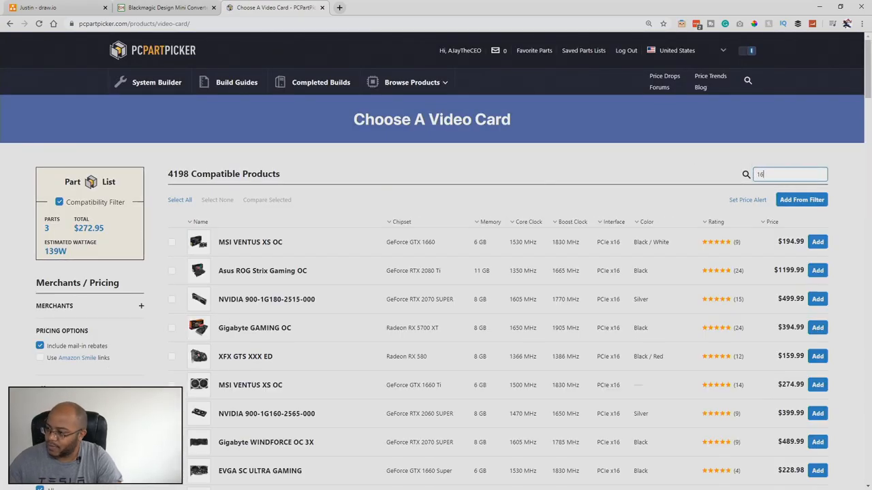
type("60")
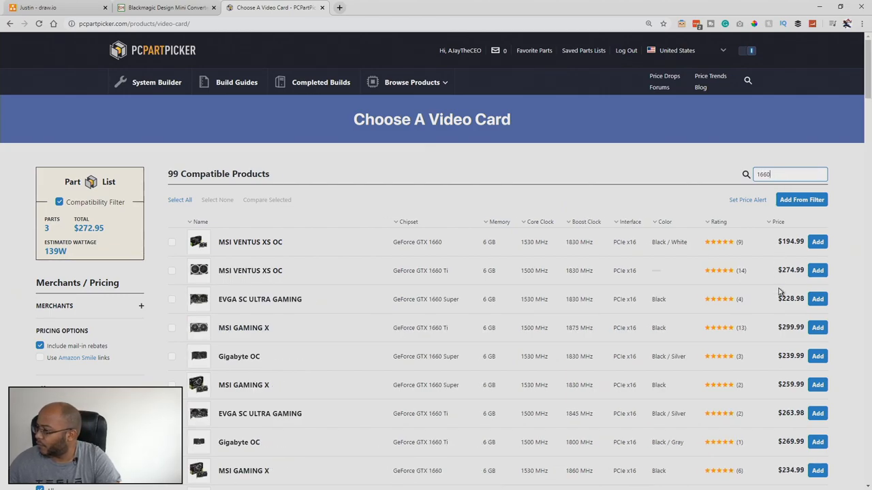
left_click(776, 223)
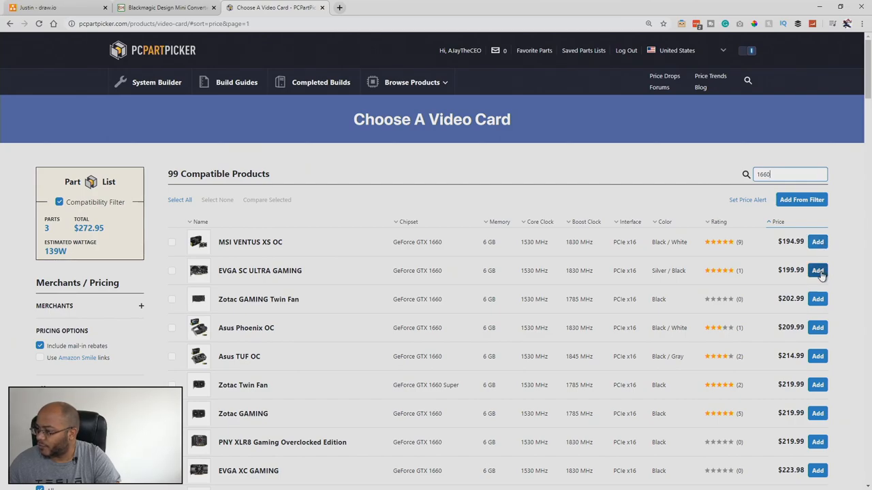
left_click(817, 271)
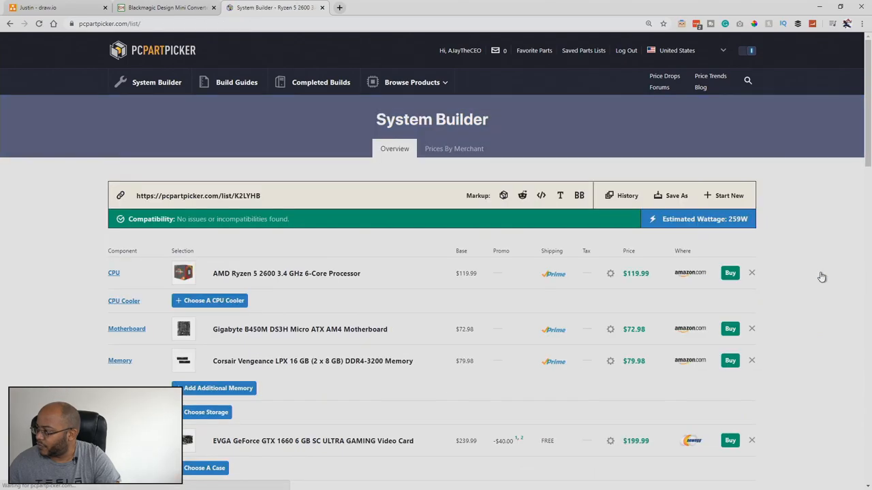
scroll(450, 279, "down", 1)
scroll(342, 297, "down", 2)
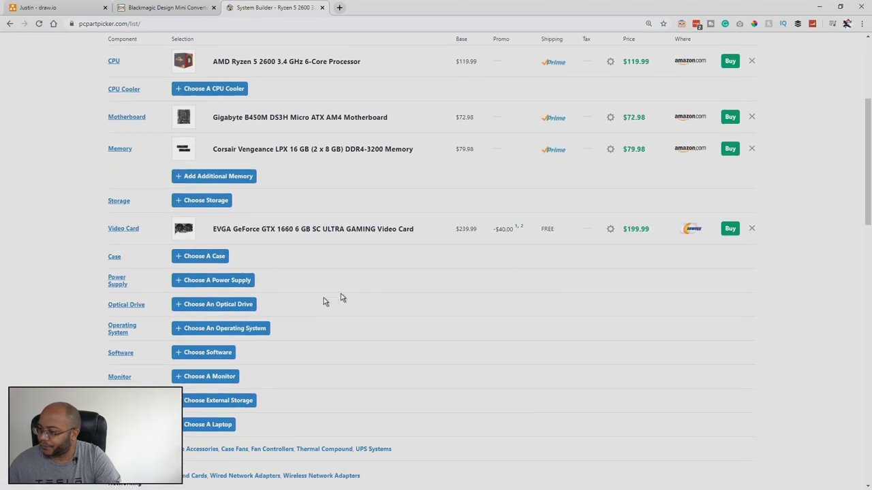
- Add the Phanteks P300 case to the build, re-adding it after an accidental removal
left_click(206, 257)
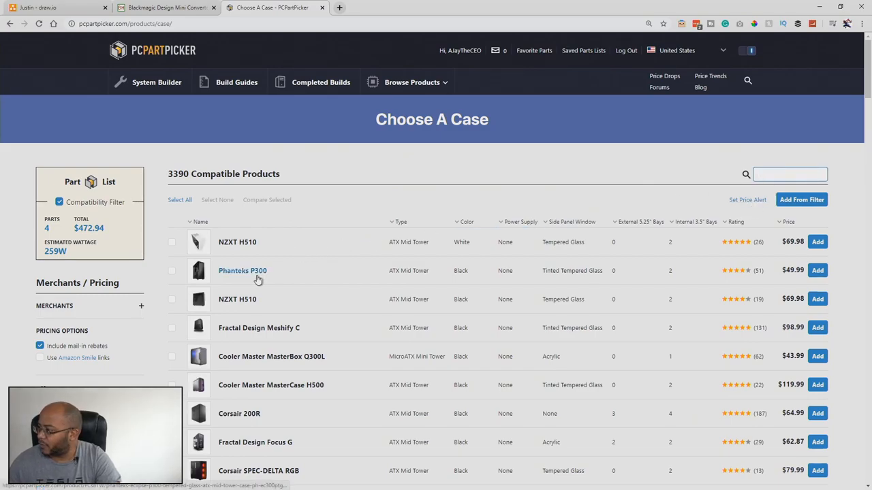
left_click(816, 273)
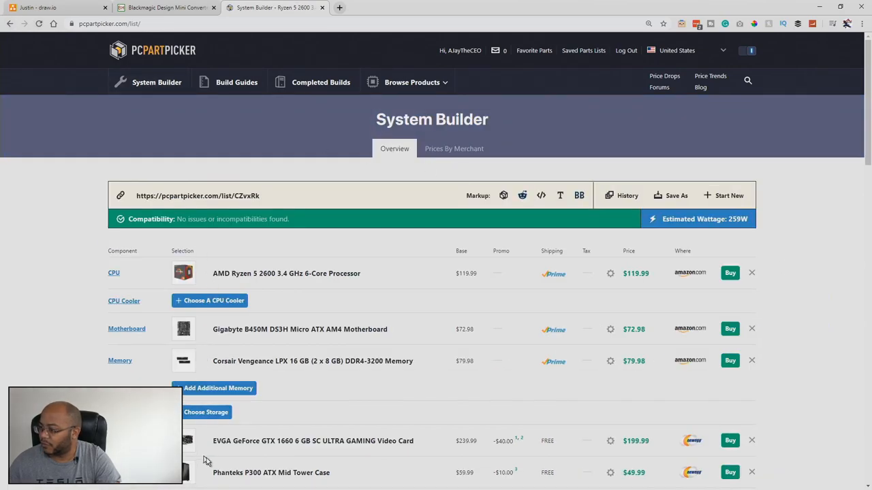
left_click(752, 473)
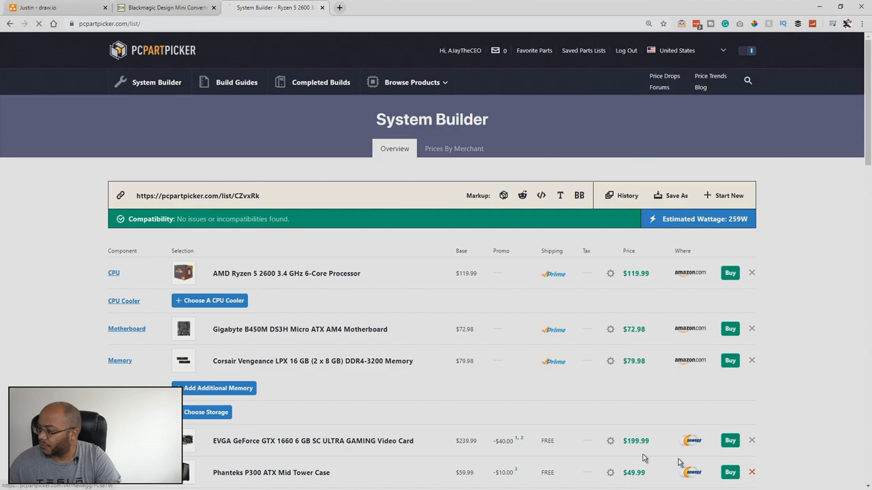
left_click(204, 468)
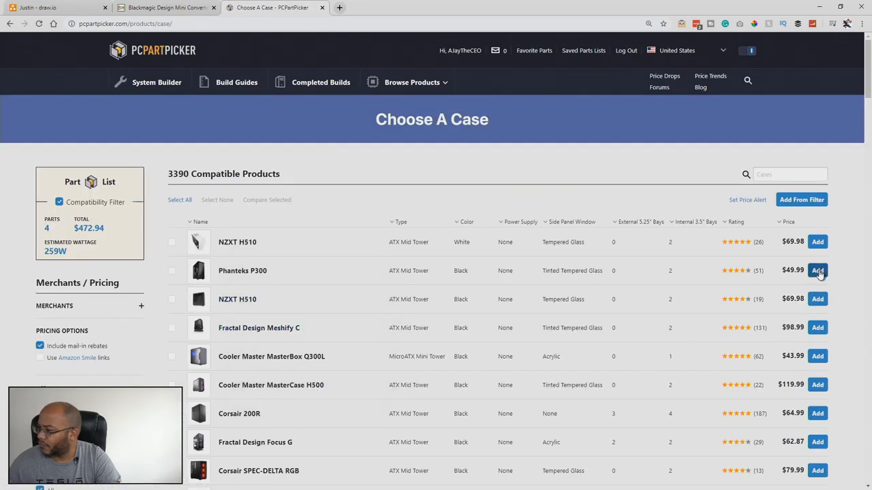
left_click(818, 272)
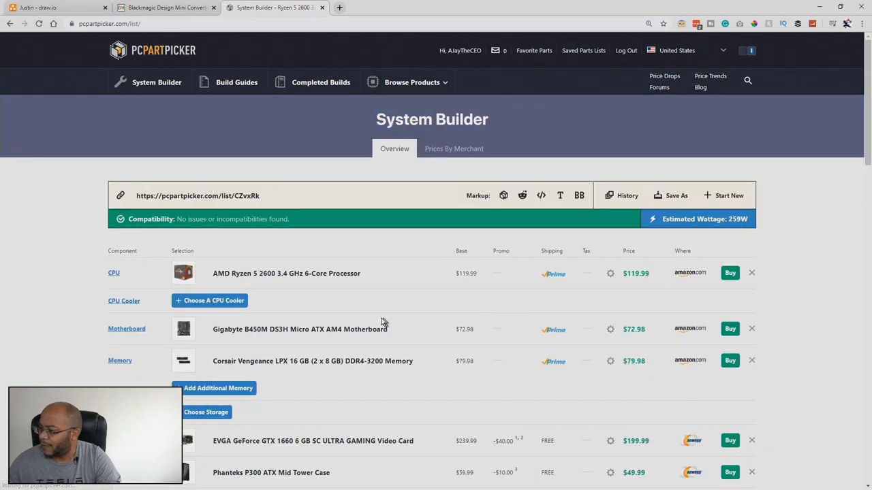
scroll(380, 322, "down", 3)
- Add the EVGA BR 500 W power supply and Windows 10 Home 64-bit
left_click(199, 289)
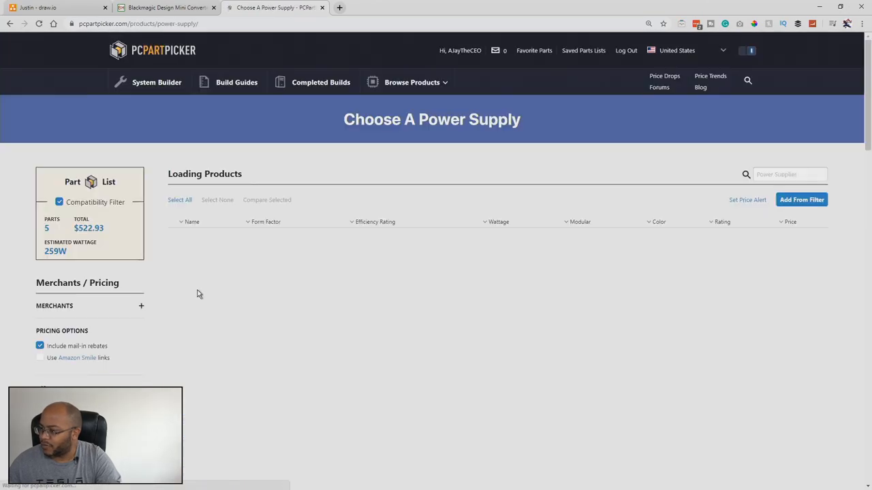
left_click(10, 23)
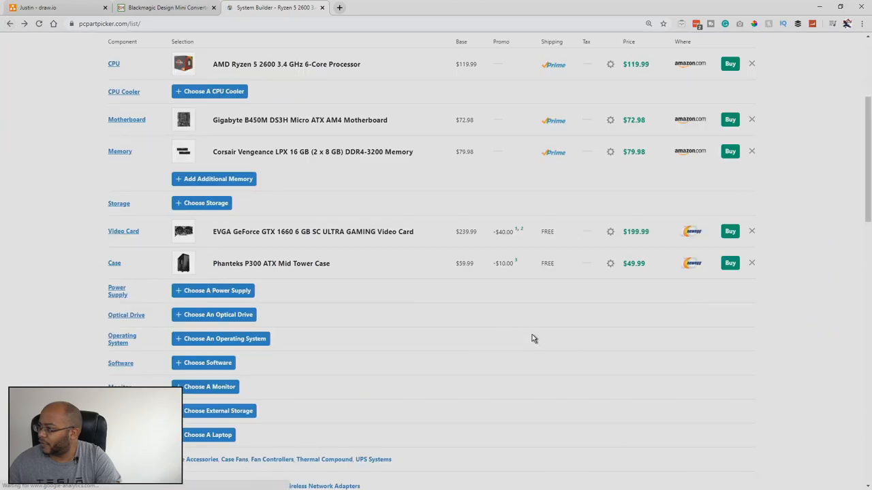
scroll(532, 334, "up", 3)
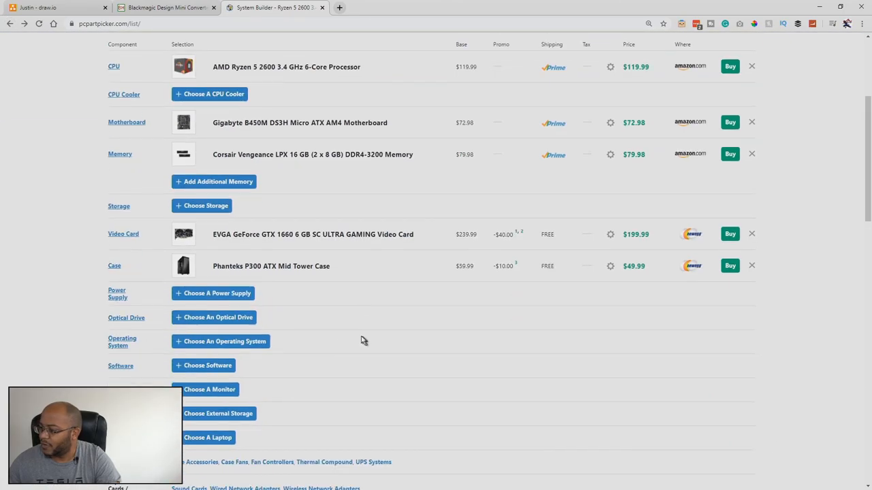
scroll(360, 340, "down", 3)
left_click(225, 288)
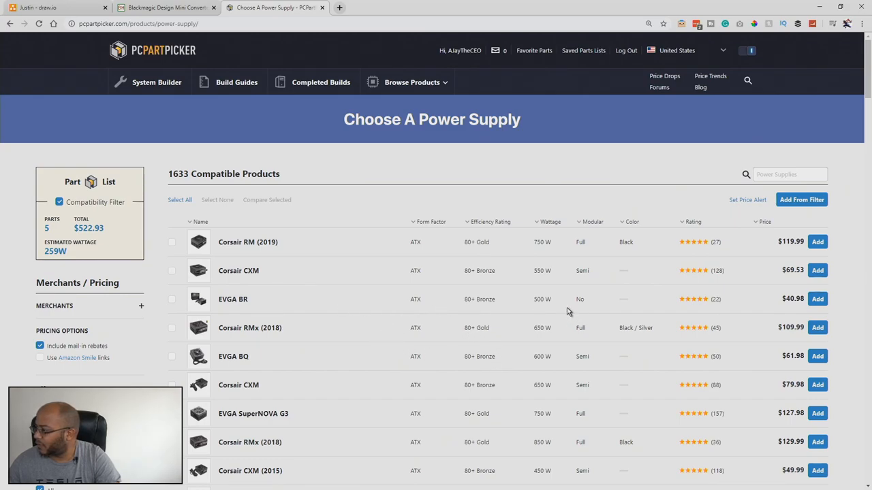
left_click(817, 299)
scroll(310, 349, "down", 3)
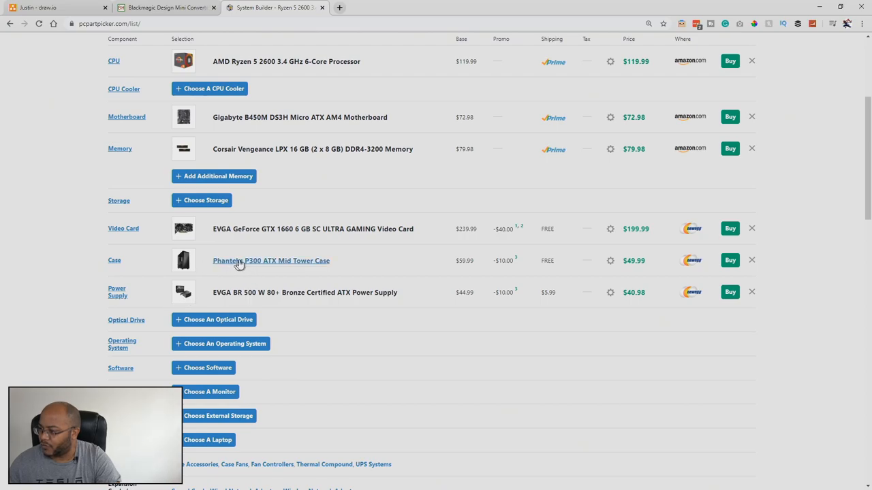
left_click(229, 345)
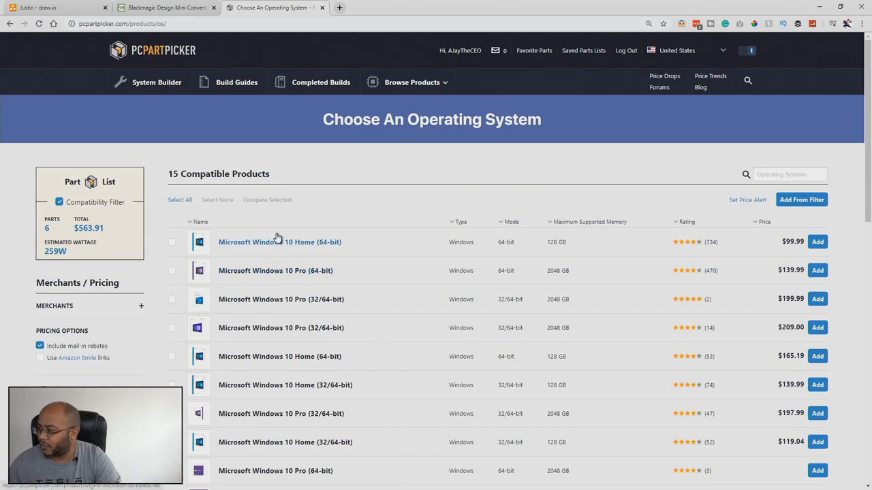
left_click(818, 242)
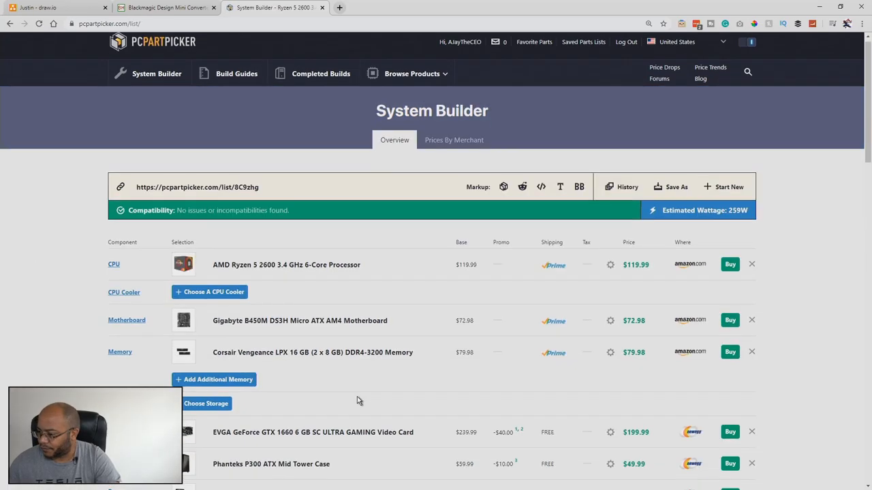
scroll(357, 396, "down", 5)
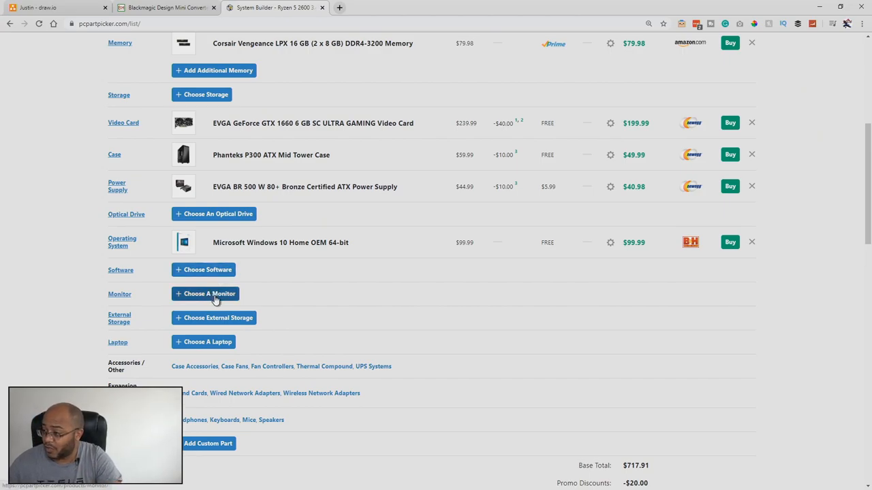
- Search the monitors for the Acer SA230 BI and add it to the build
left_click(215, 299)
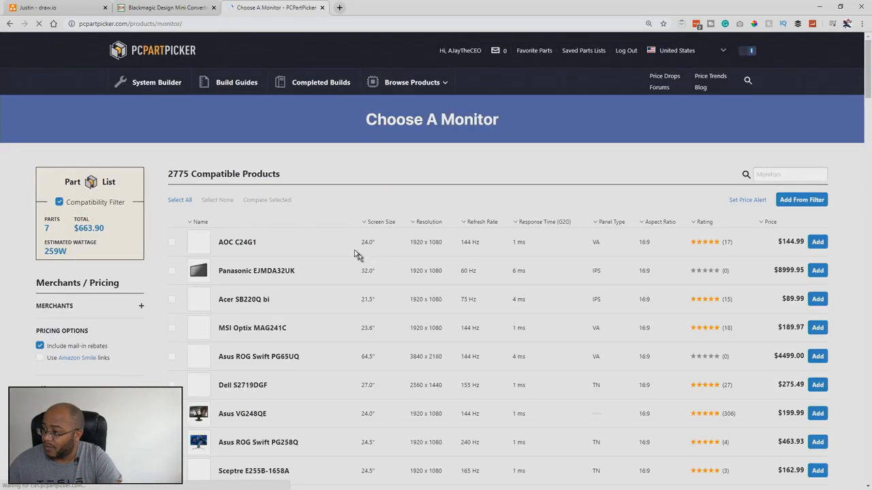
left_click(779, 175)
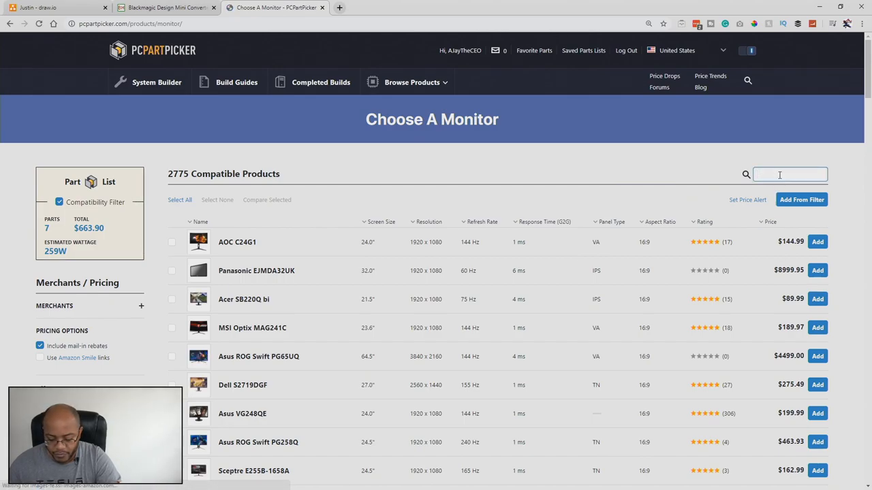
type("sa230")
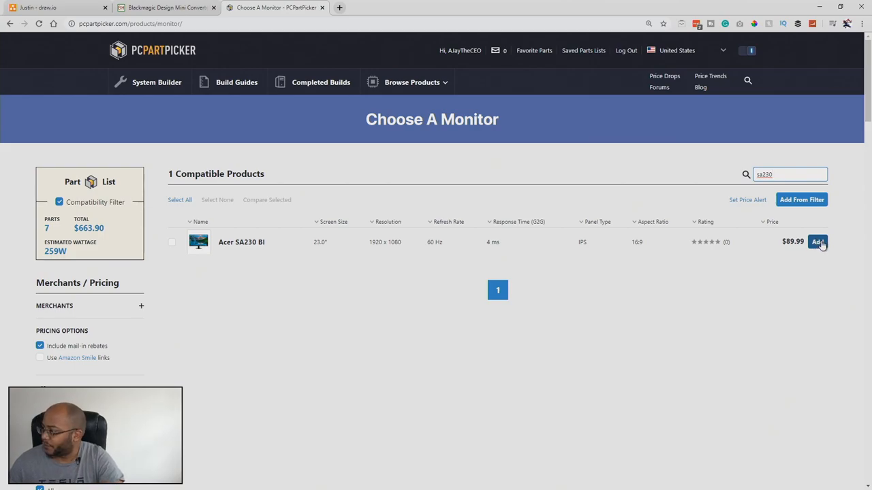
left_click(817, 242)
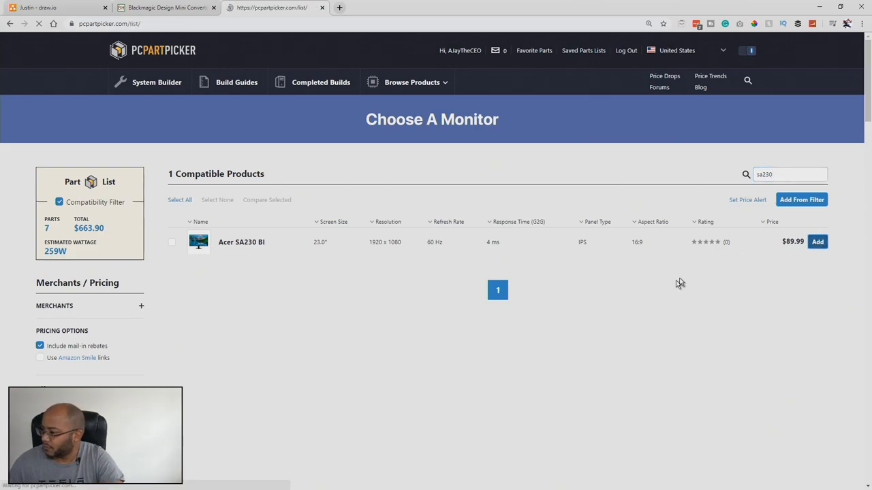
scroll(654, 333, "down", 5)
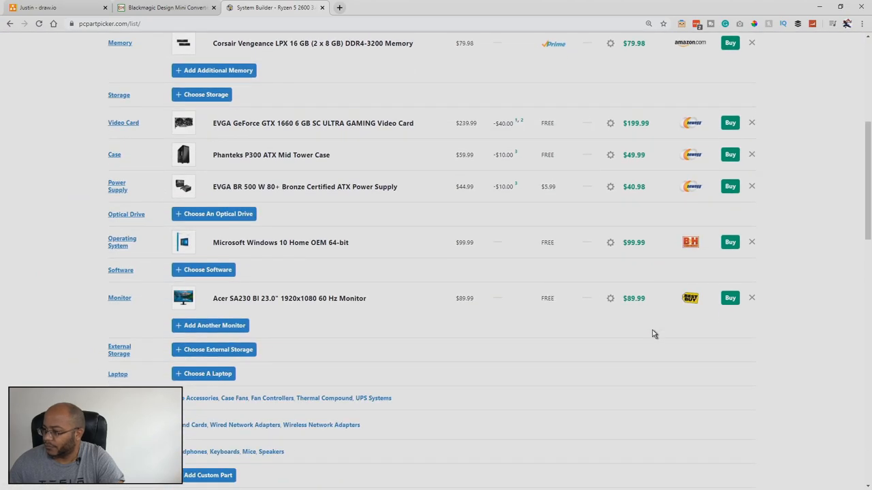
scroll(654, 334, "down", 2)
scroll(654, 335, "down", 1)
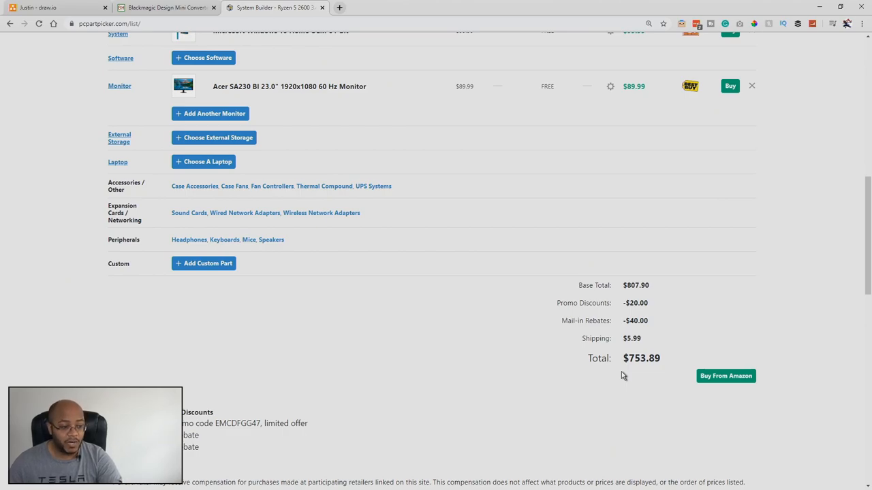
scroll(502, 375, "up", 3)
scroll(488, 361, "up", 3)
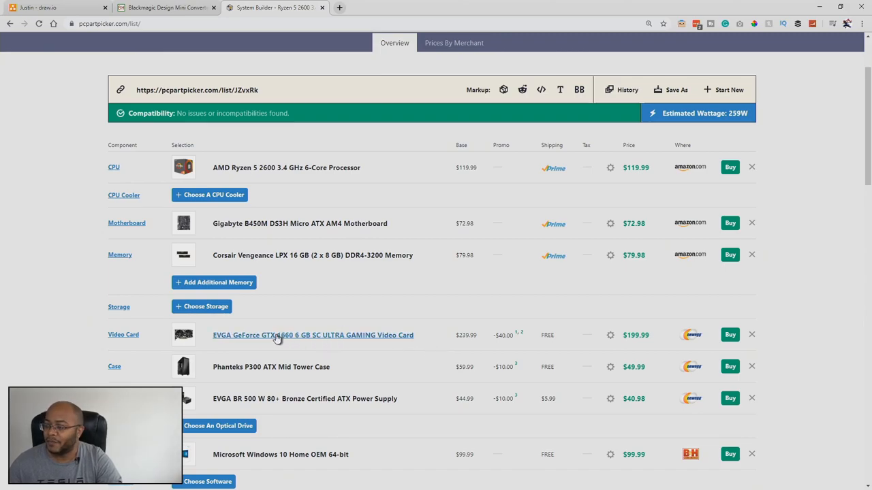
scroll(517, 371, "down", 6)
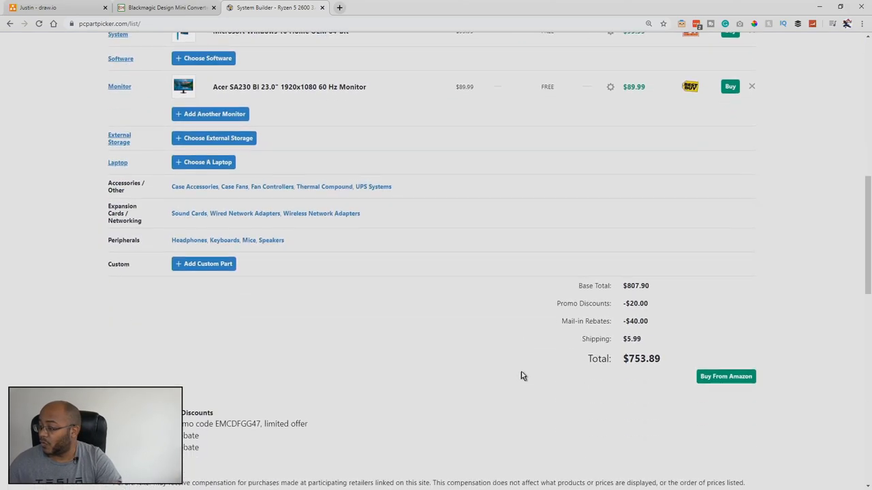
scroll(523, 368, "down", 1)
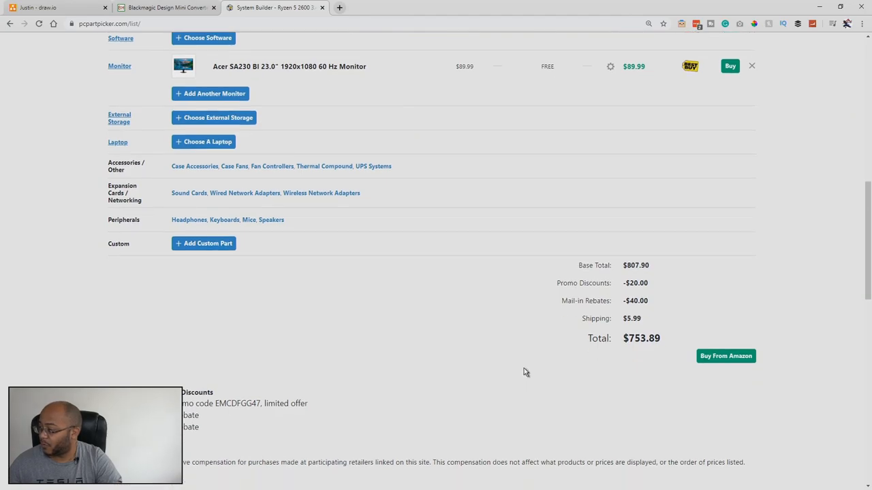
scroll(528, 359, "down", 6)
scroll(530, 359, "up", 9)
scroll(518, 341, "up", 6)
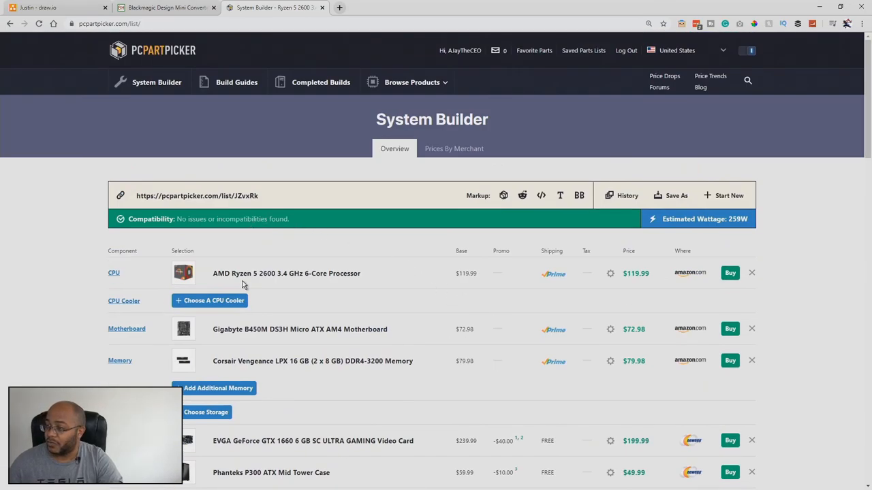
scroll(451, 297, "down", 5)
scroll(451, 293, "down", 2)
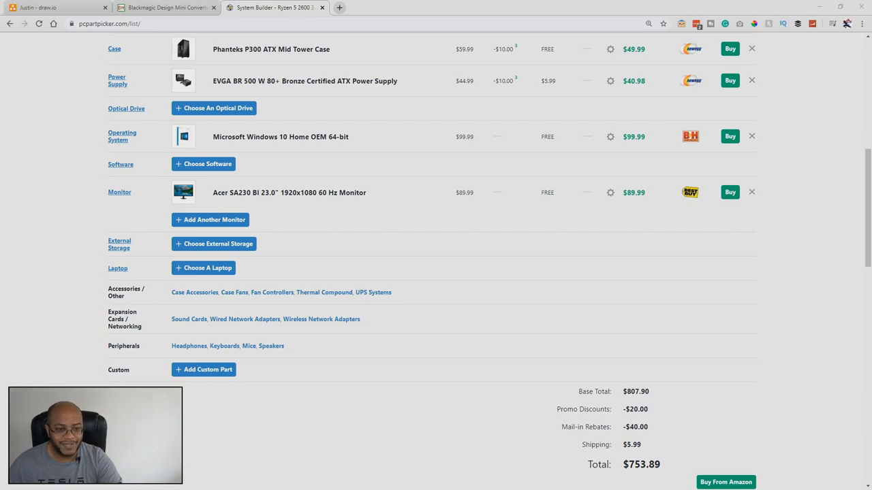
- Bring the blank Excel workbook over the browser and maximize it
mouse_move(0, 109)
left_mouse_down()
mouse_move(282, 110)
mouse_move(299, 91)
left_mouse_up()
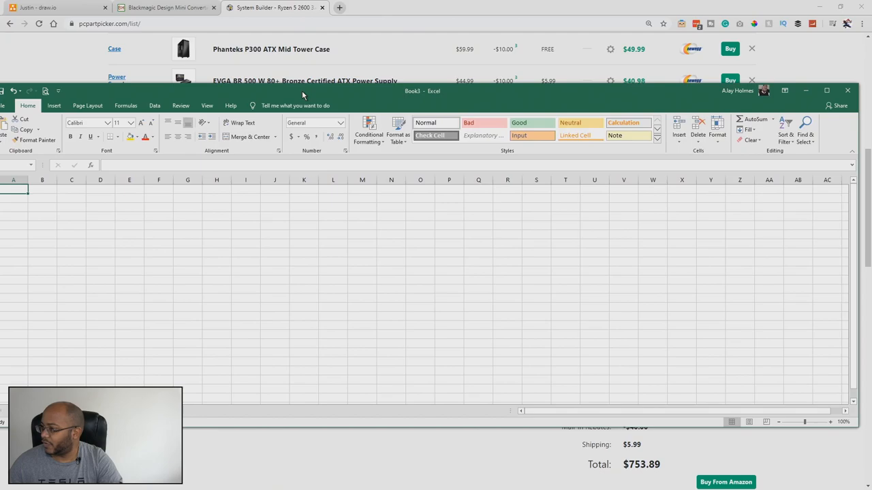
double_click(302, 91)
type("Prop")
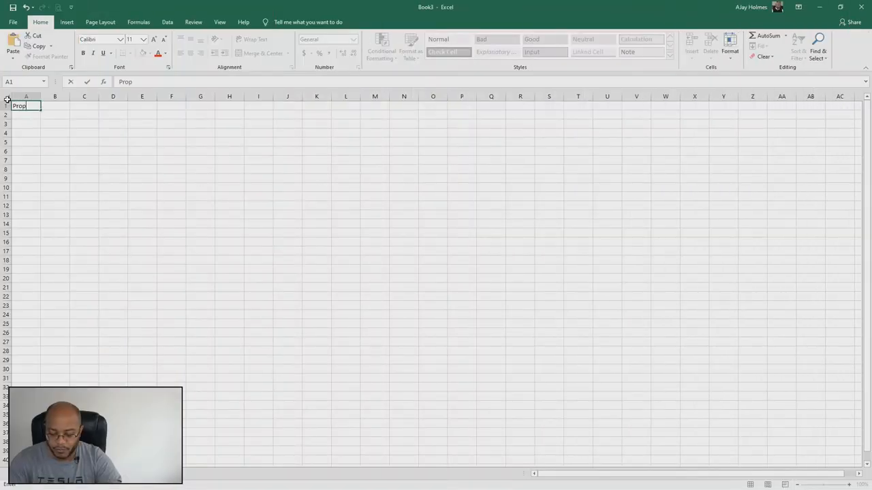
type("resenter P")
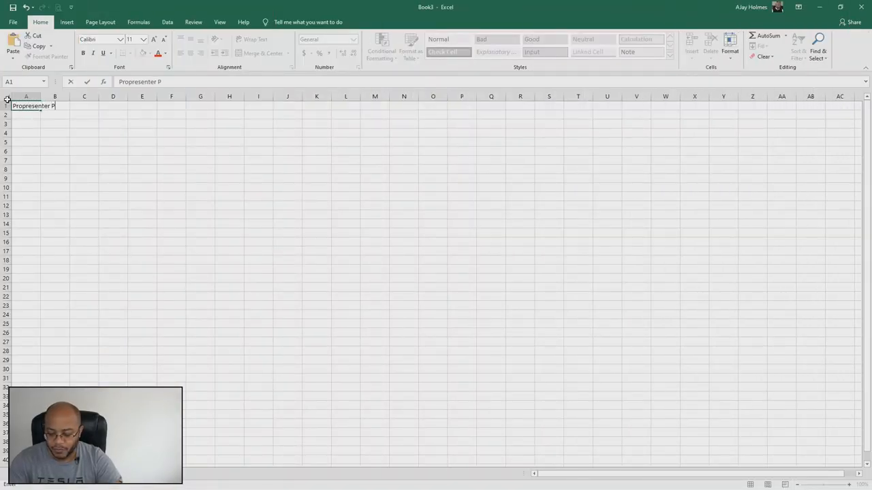
type("C")
- Enter 'Propresenter PC' in A1 with $755 in B1 and autofit column A
key("Tab")
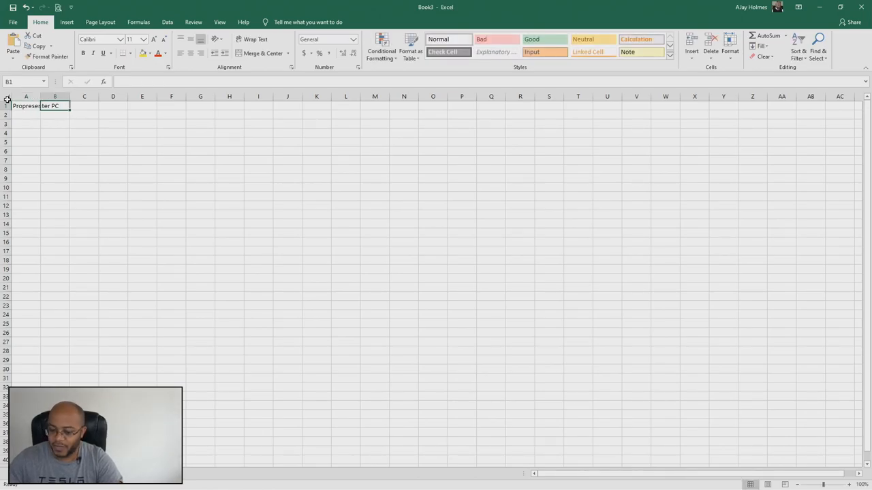
type("$755")
key("Return")
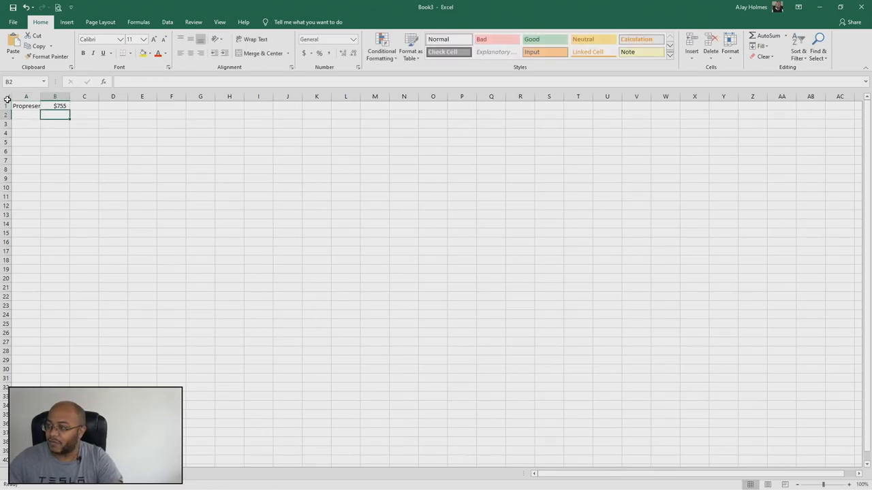
key("Left")
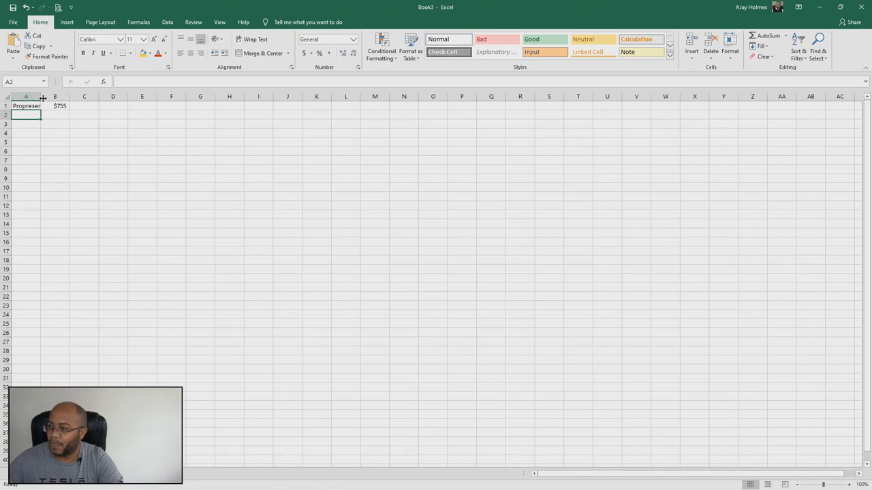
double_click(41, 96)
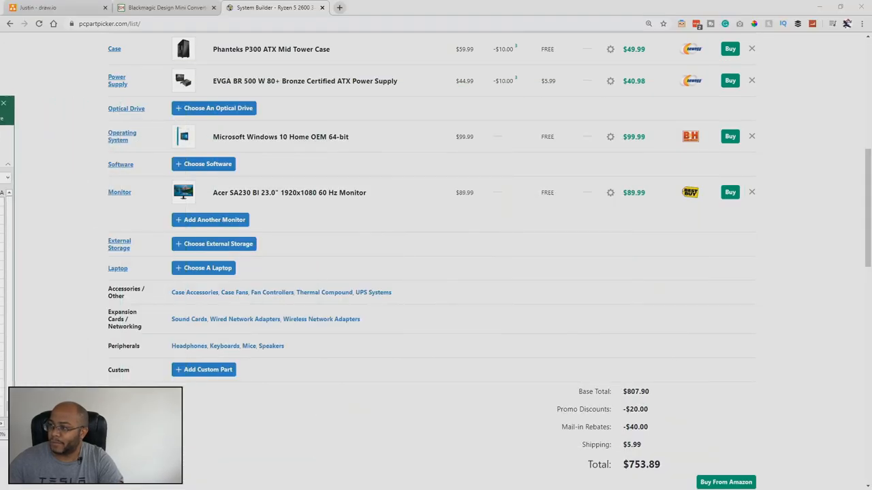
- Remove the Canare 1 ft HD-SDI BNC cable from the B&H cart and view the Kopul cable
left_click(163, 8)
mouse_move(686, 77)
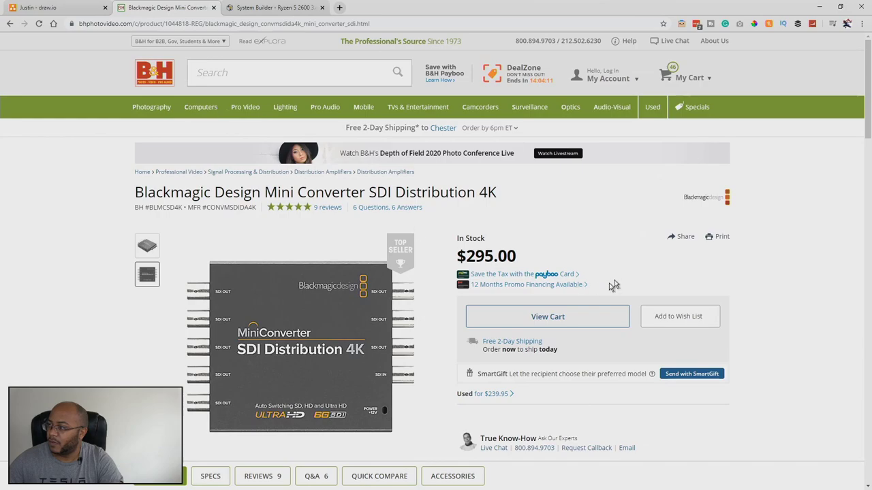
left_click(691, 79)
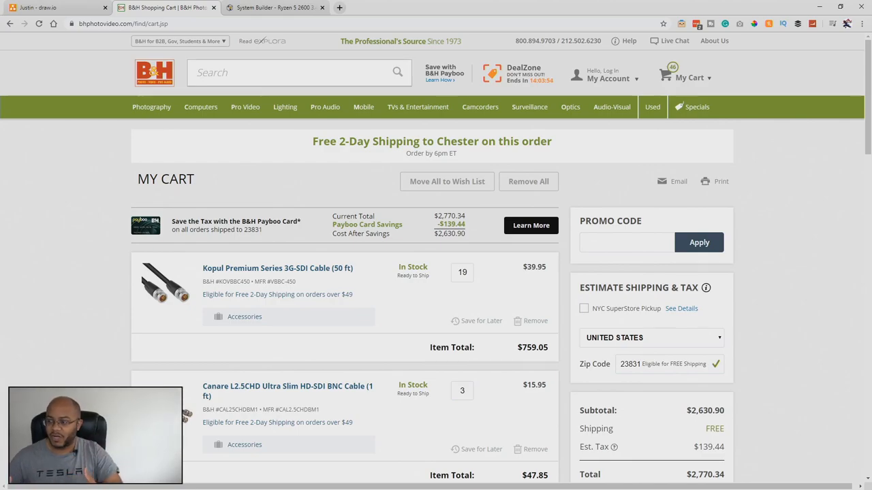
scroll(292, 197, "down", 3)
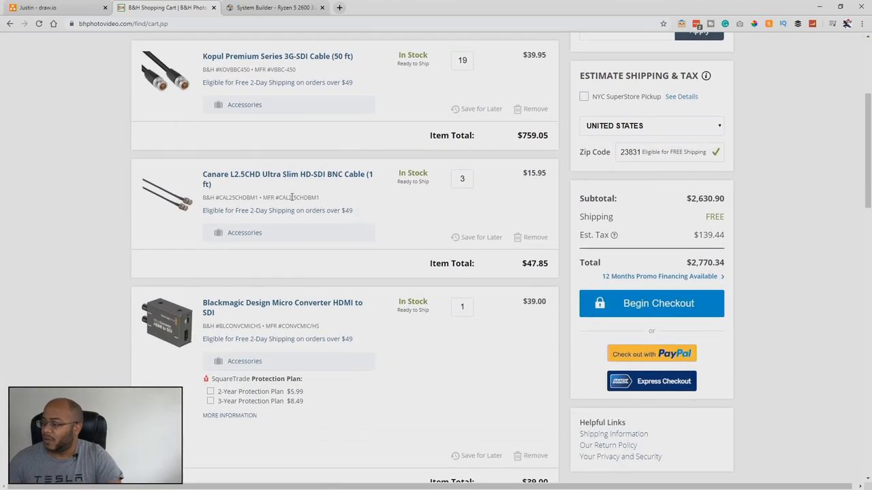
left_click(535, 238)
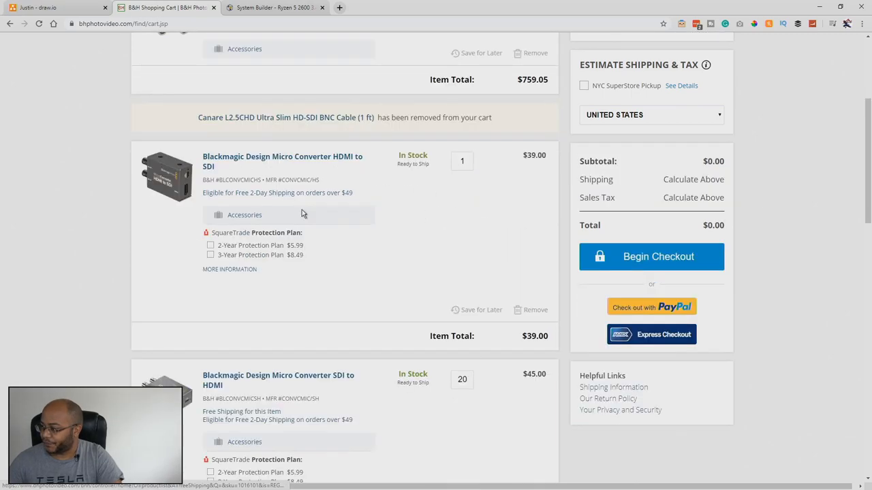
scroll(303, 213, "down", 2)
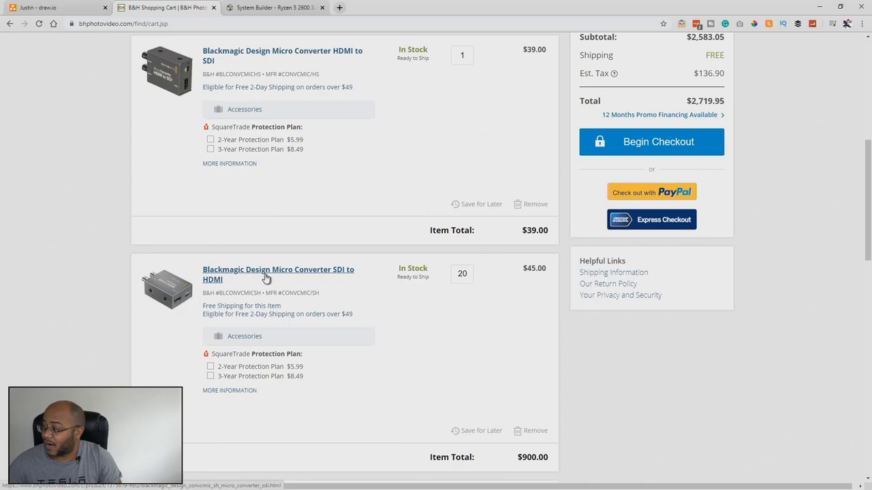
scroll(265, 278, "down", 2)
scroll(268, 276, "down", 1)
scroll(395, 267, "up", 3)
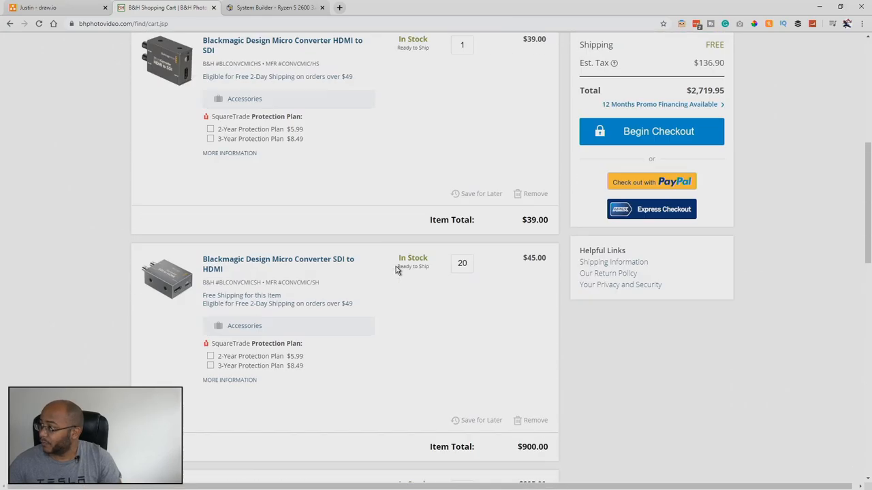
scroll(396, 266, "up", 2)
scroll(368, 262, "down", 8)
scroll(313, 238, "up", 2)
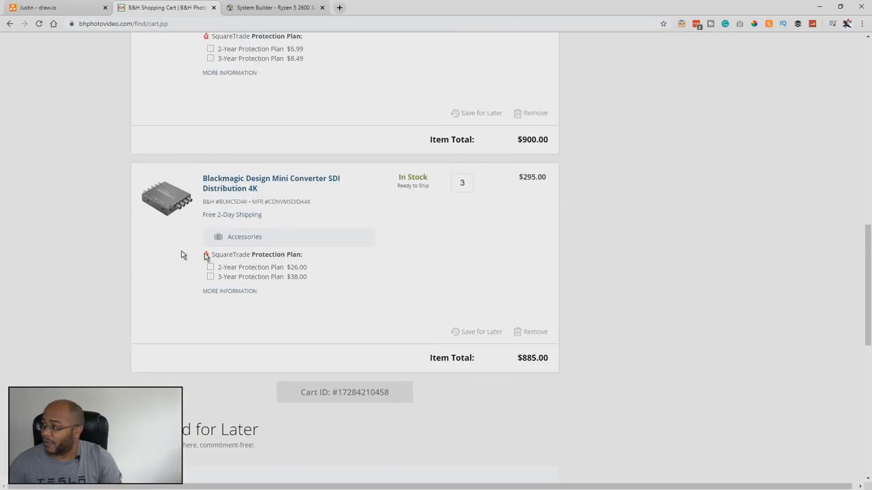
scroll(272, 235, "up", 4)
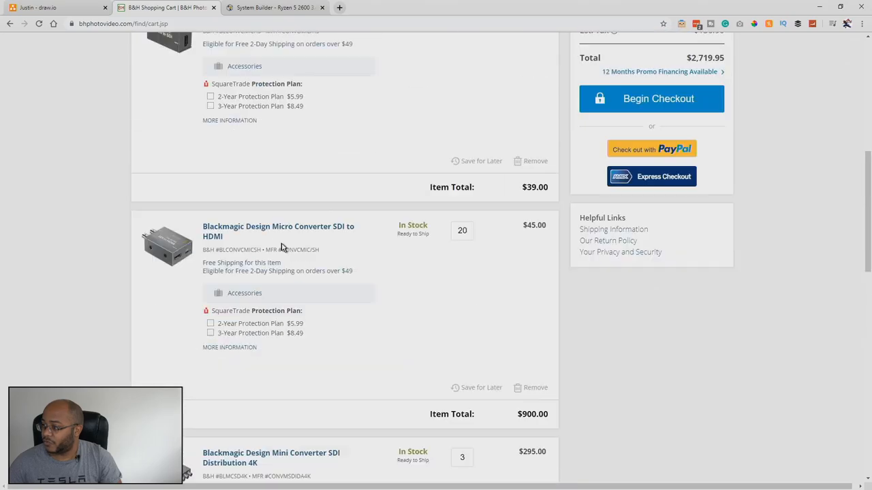
scroll(286, 248, "up", 6)
left_click(268, 269)
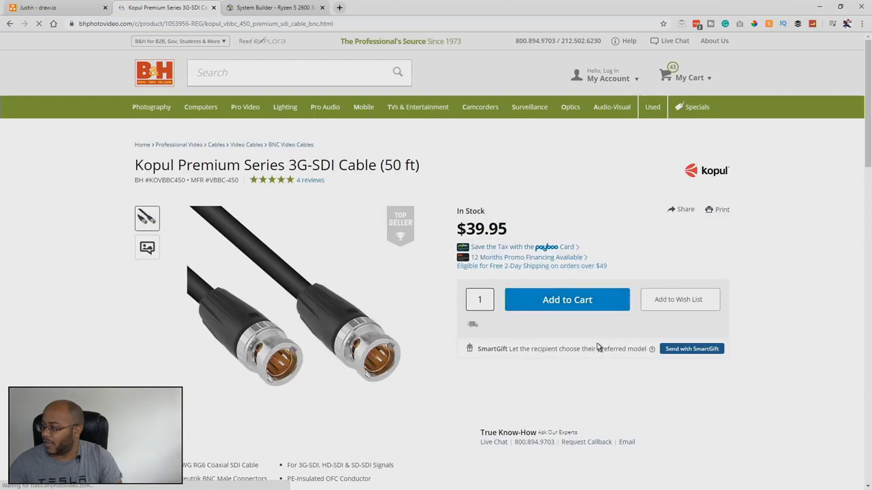
scroll(597, 344, "down", 2)
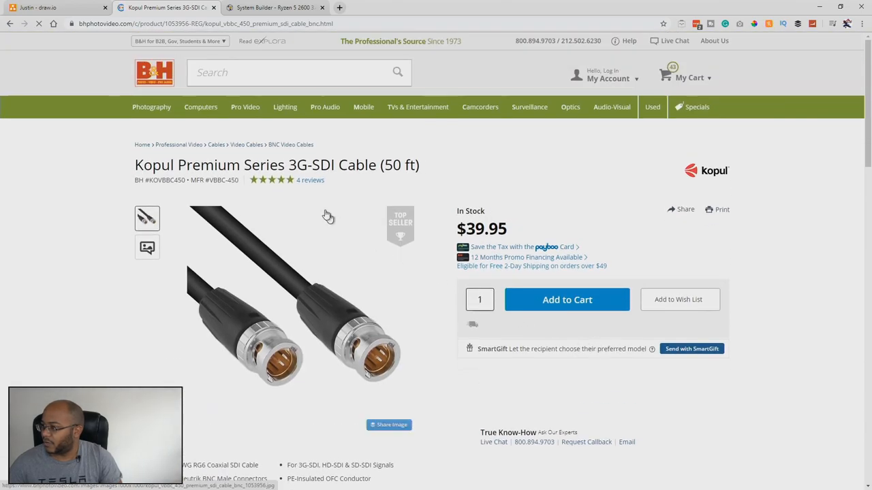
- Add the ATEM Television Studio HD and 6' PC power cord to the B&H cart
left_click(297, 148)
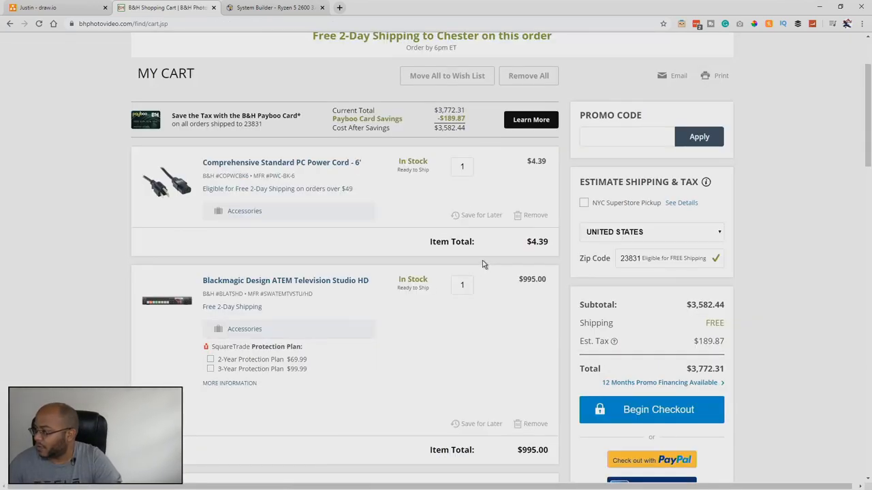
scroll(483, 264, "down", 2)
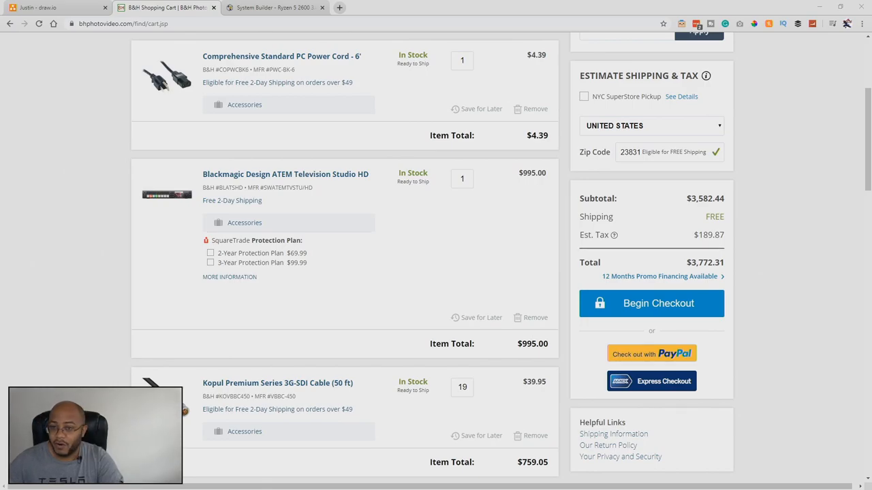
- Enlarge the $4,527 total in cell B4 to font size 20
key("alt+Tab")
double_click(389, 123)
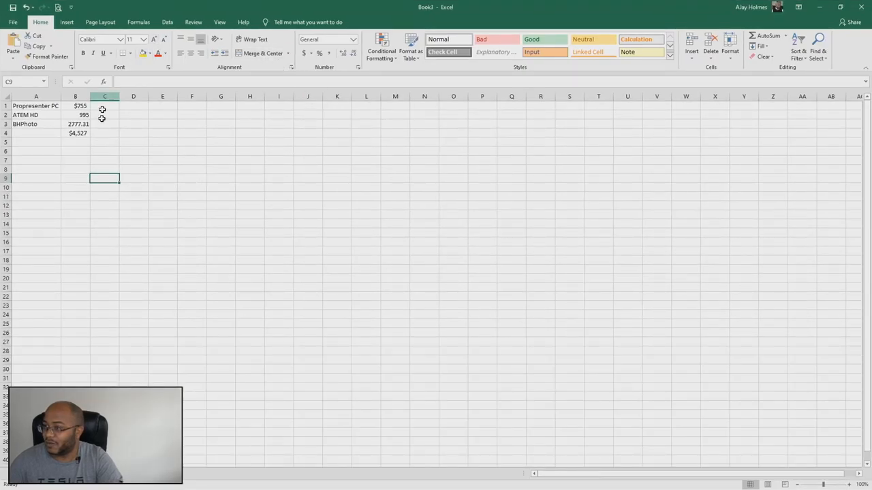
left_click(79, 134)
left_click(156, 39)
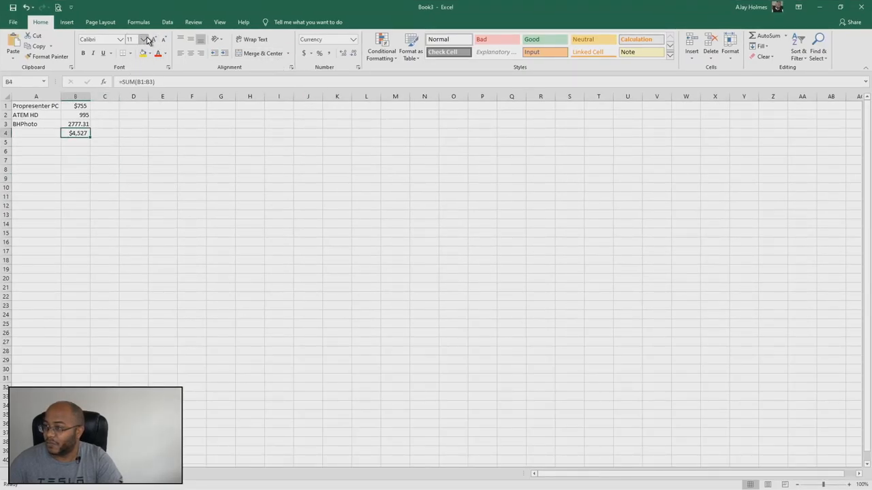
left_click(154, 39)
left_click(154, 39)
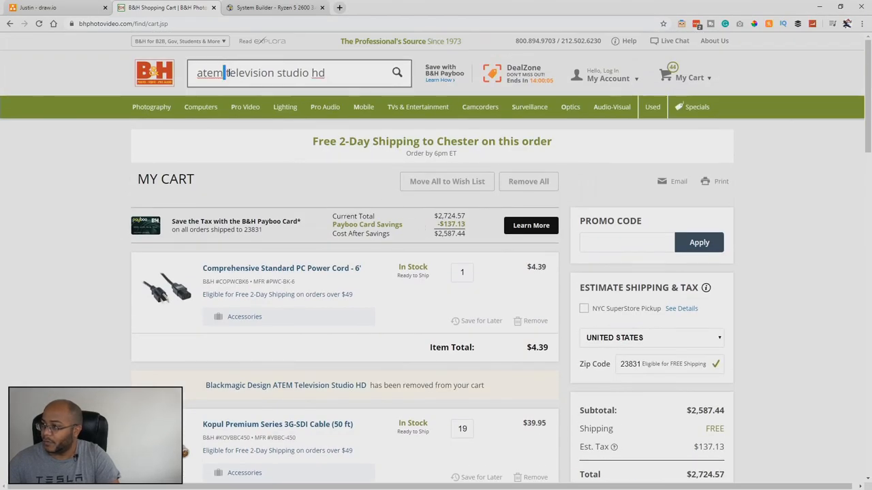
- Search 'atem mini', add the ATEM Mini switcher to the cart and remove the PC power cord
left_click_drag(232, 73, 326, 73)
type("mini")
key("Return")
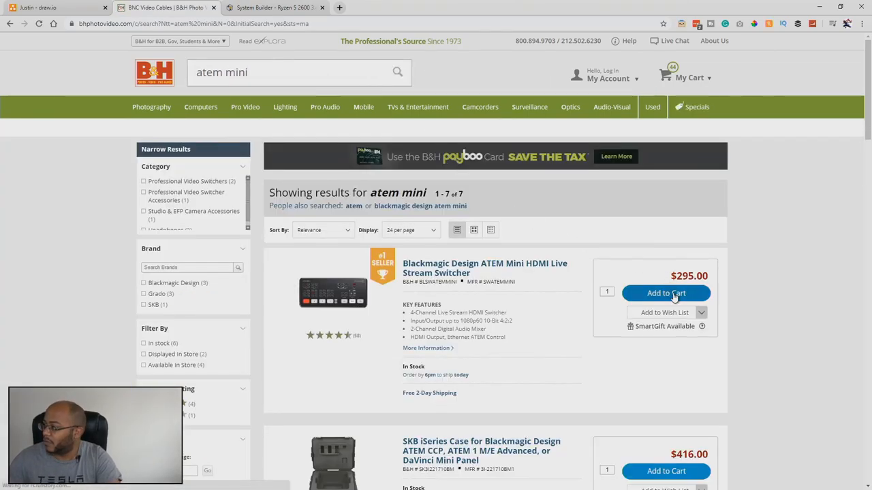
left_click(637, 295)
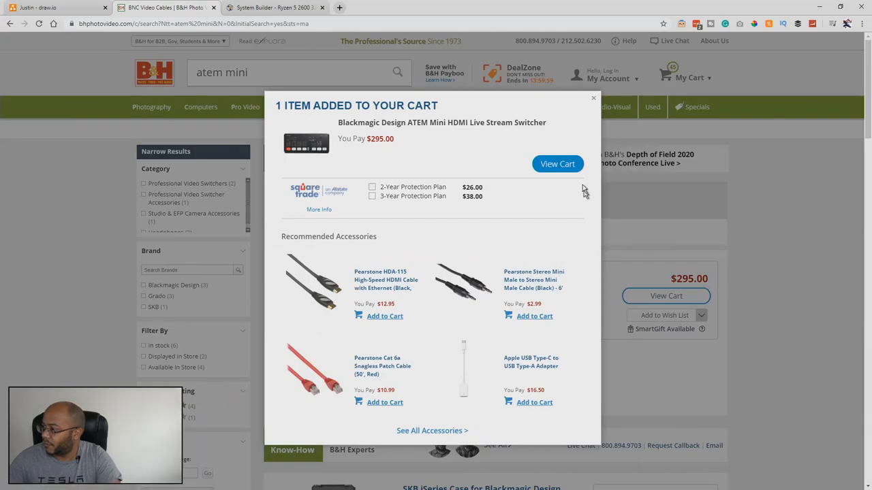
left_click(564, 170)
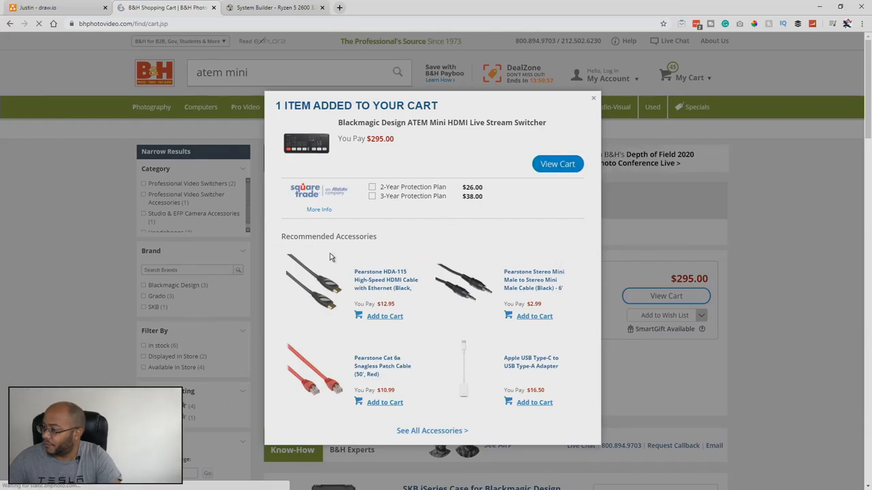
scroll(515, 374, "down", 1)
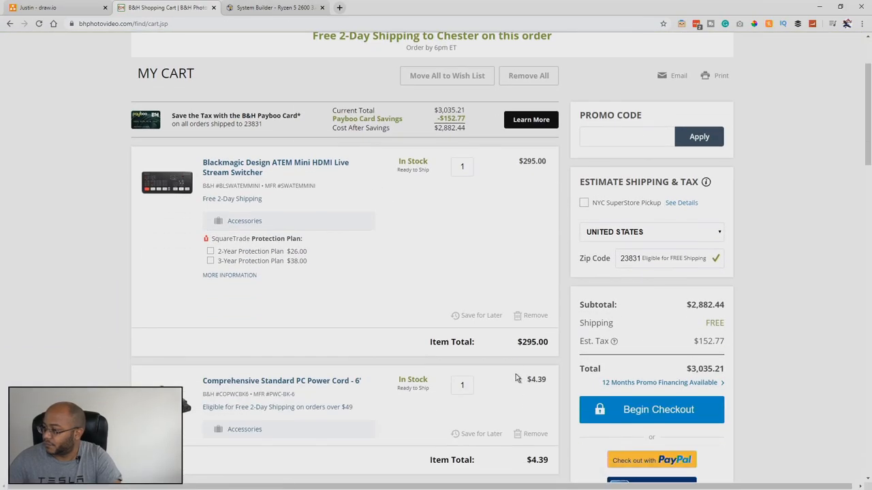
scroll(515, 374, "down", 2)
left_click(536, 329)
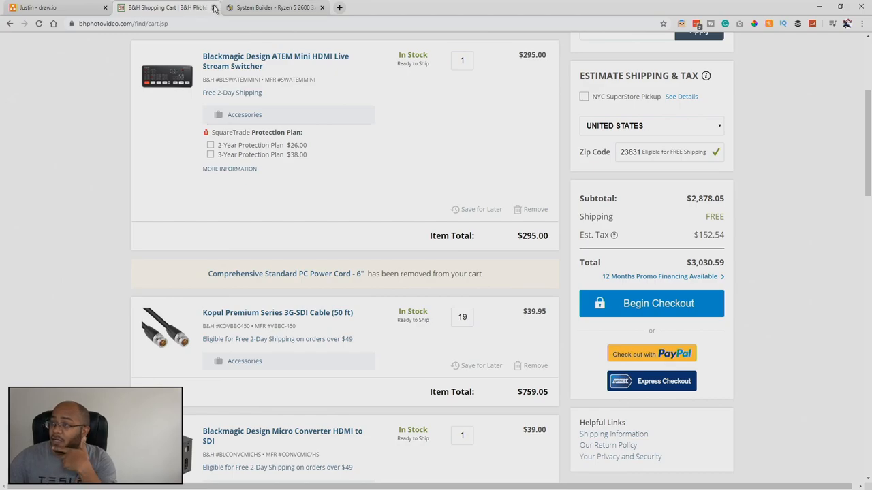
- Relabel the booth's ATEM HD switcher as ATEM Mini, then select the Tech Closet laptop
left_click(82, 8)
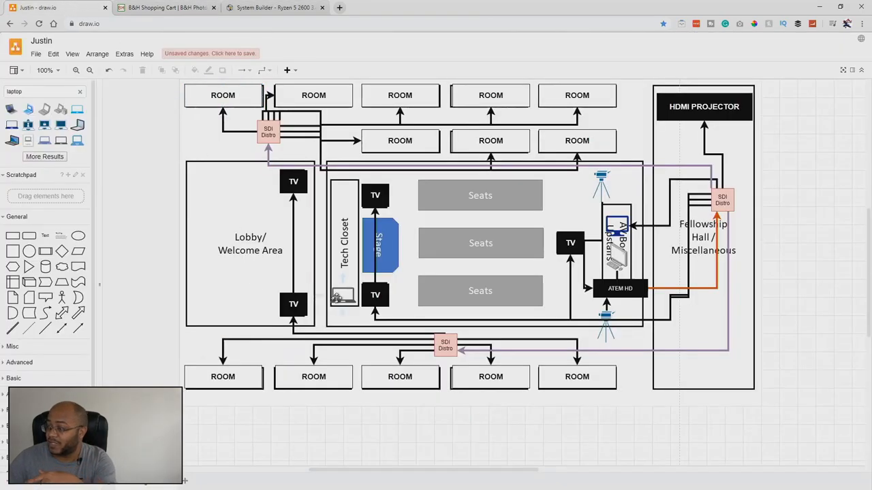
left_click(614, 292)
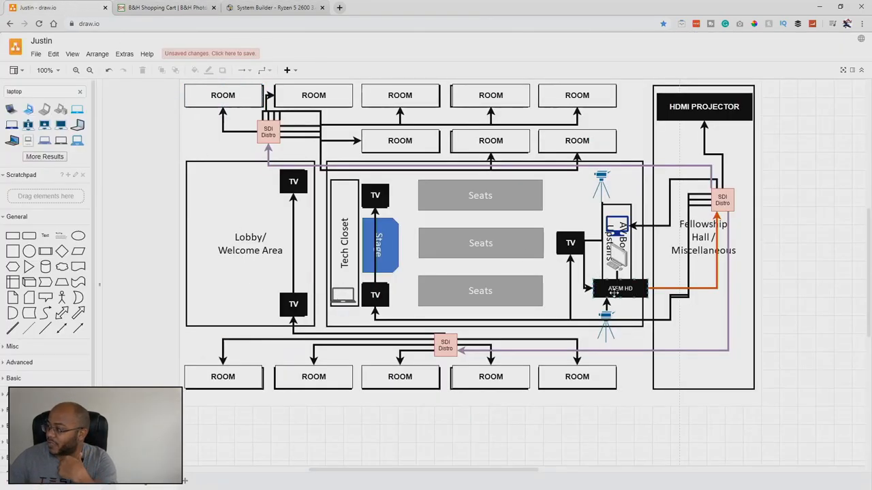
left_click(617, 290)
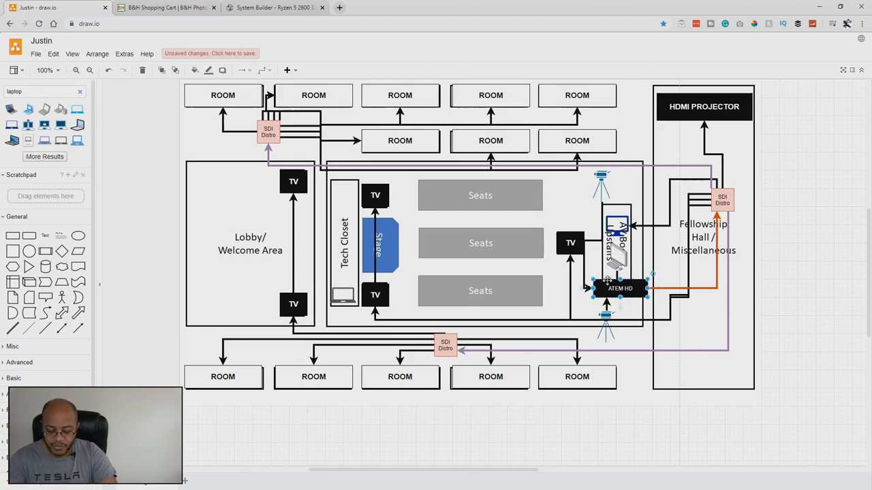
type("ATEM")
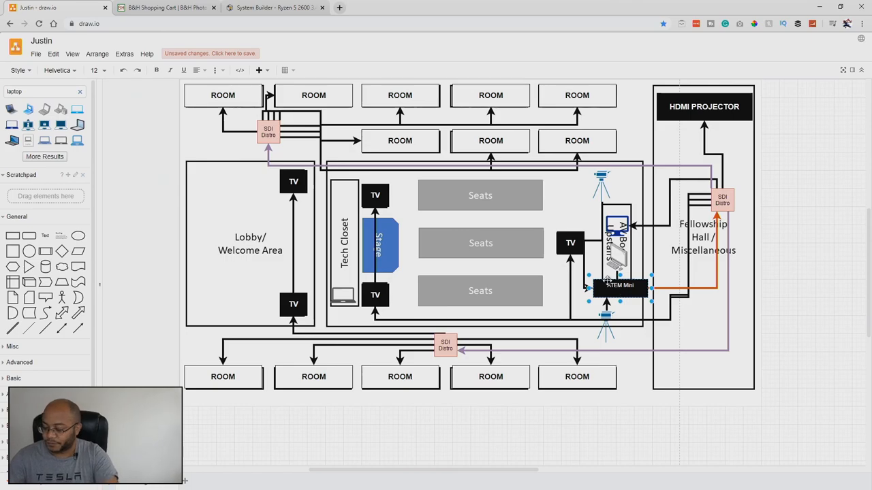
left_click(774, 316)
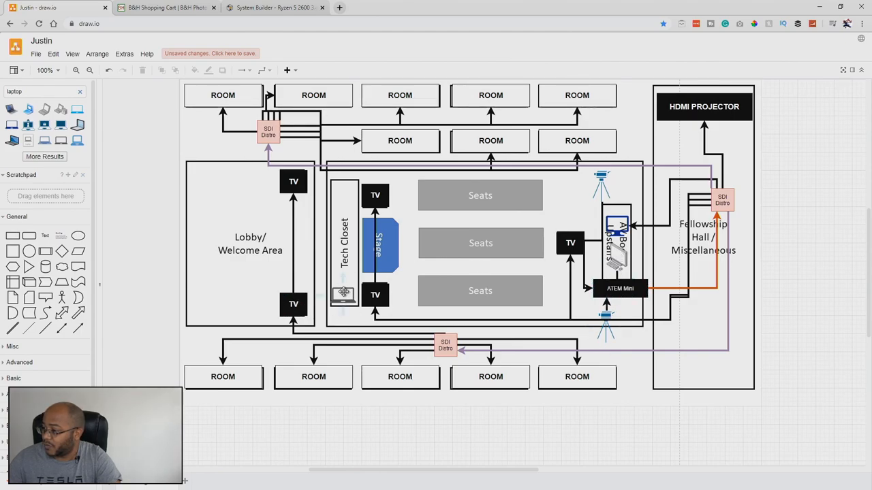
left_click(344, 297)
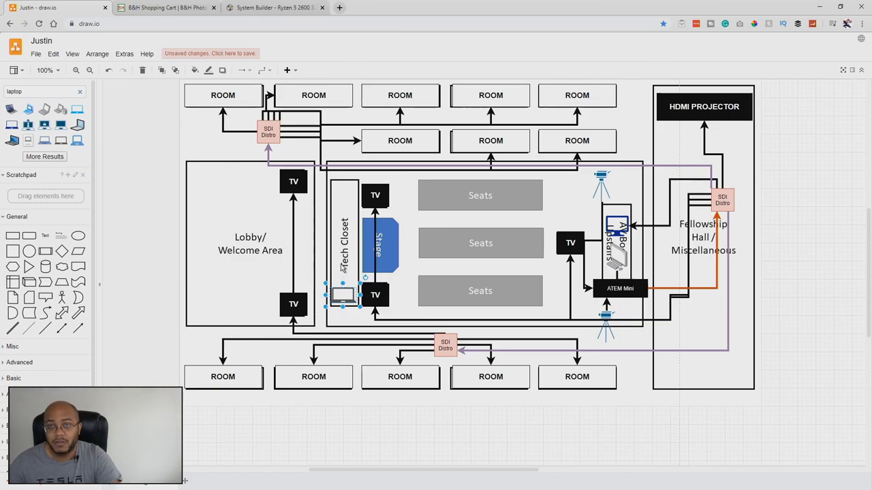
- Paste an HDMI TO SDI converter box and place it above the Tech Closet laptop
key("ctrl+v")
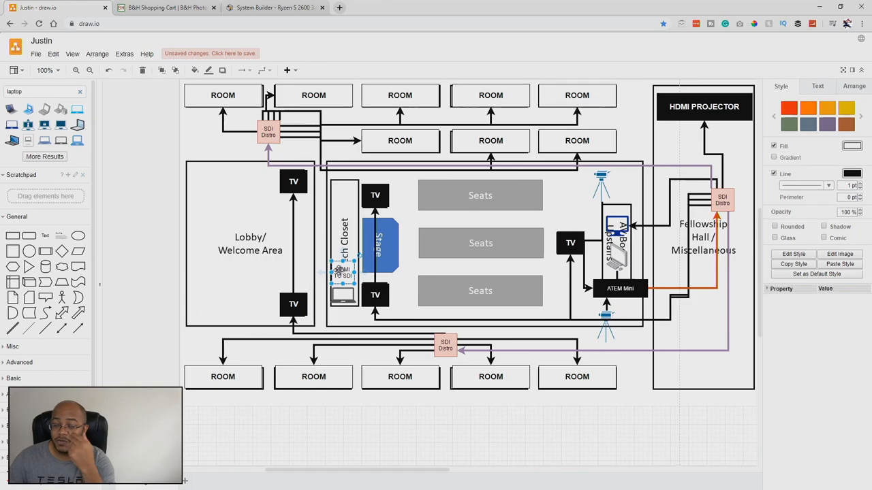
left_click_drag(336, 276, 347, 272)
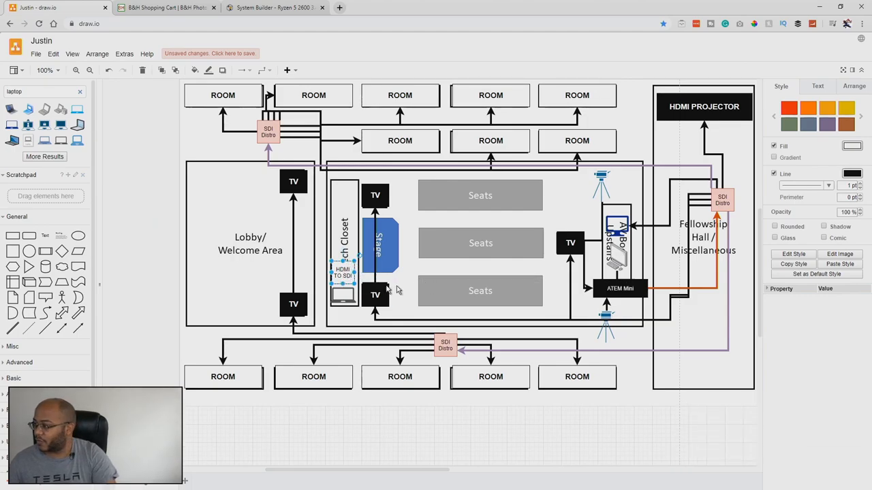
- Copy the converter box beside the ATEM Mini and relabel it SDI to HDMI
mouse_move(354, 267)
left_mouse_down()
mouse_move(366, 286)
mouse_move(673, 341)
left_mouse_up()
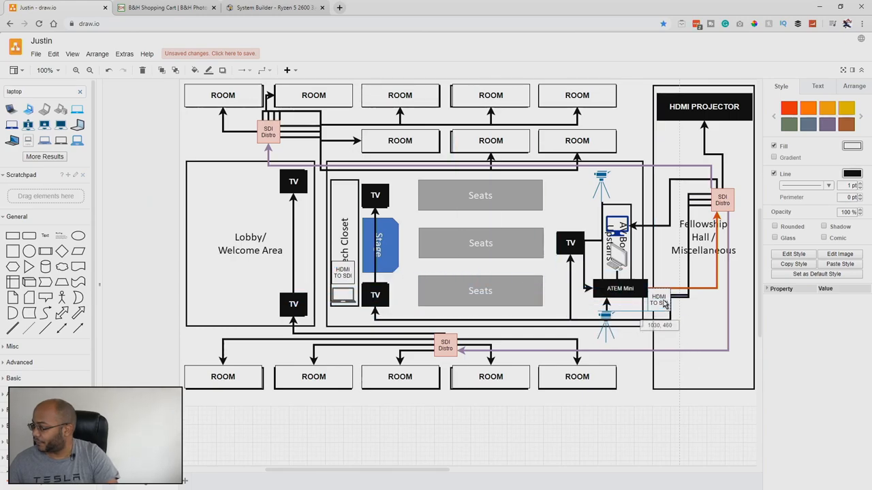
left_click_drag(672, 340, 661, 261)
double_click(659, 260)
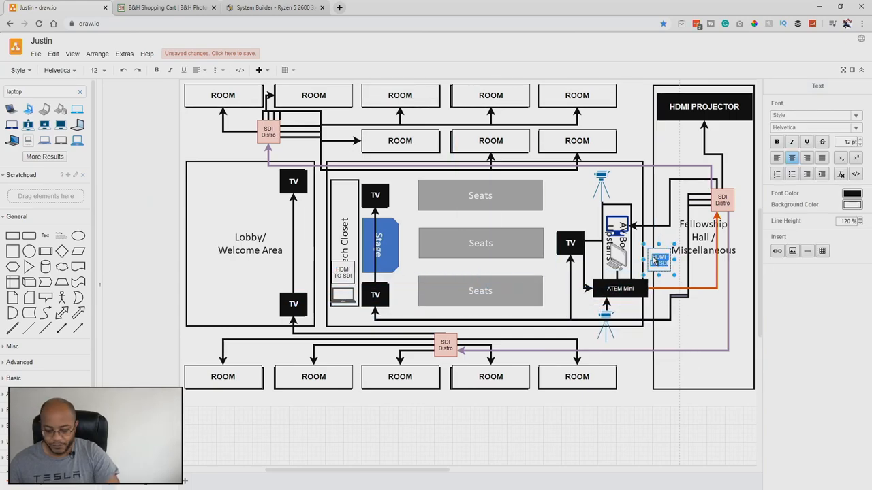
type("sd")
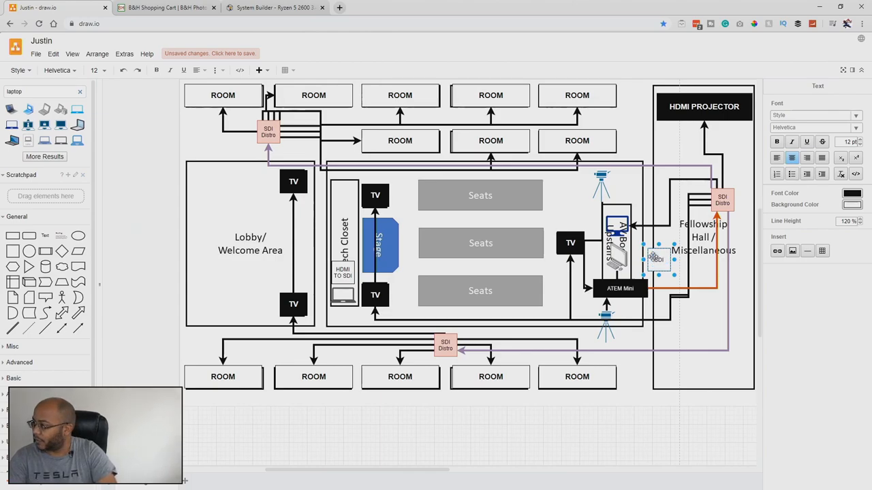
type(" to")
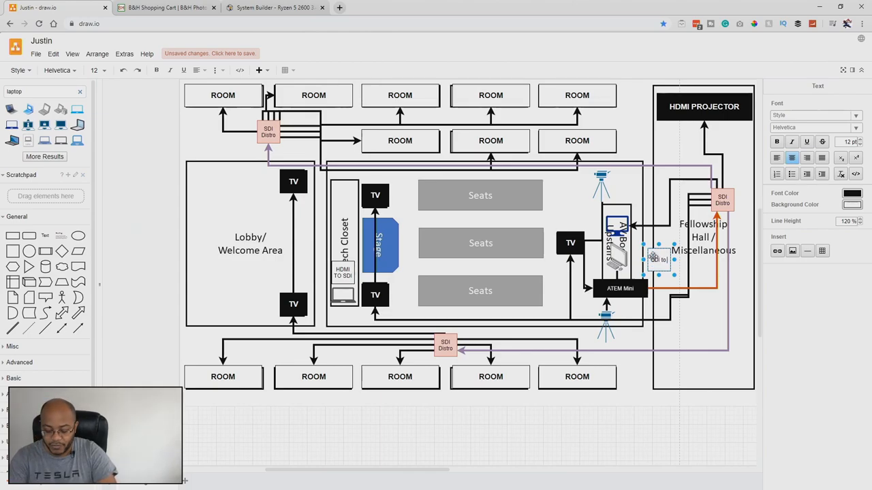
type(" HDMI")
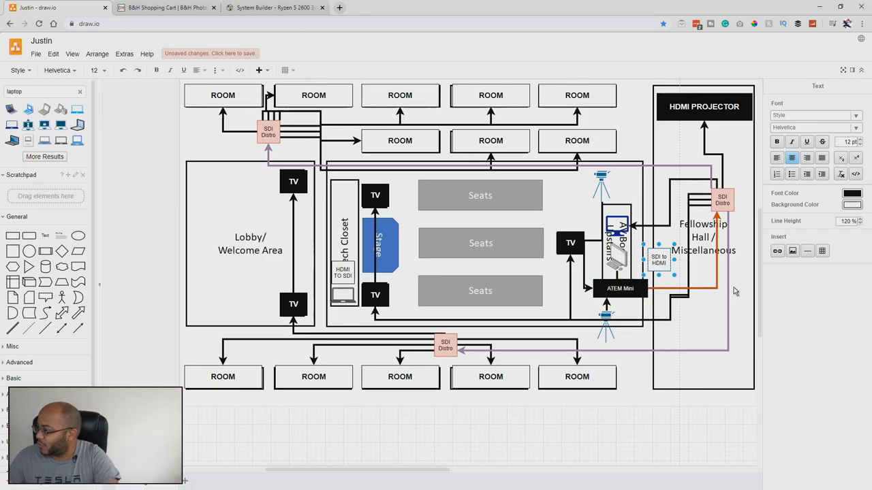
left_click(695, 281)
- Connect the ATEM Mini to the SDI to HDMI box and that box to the Tech Closet converter
left_click(658, 261)
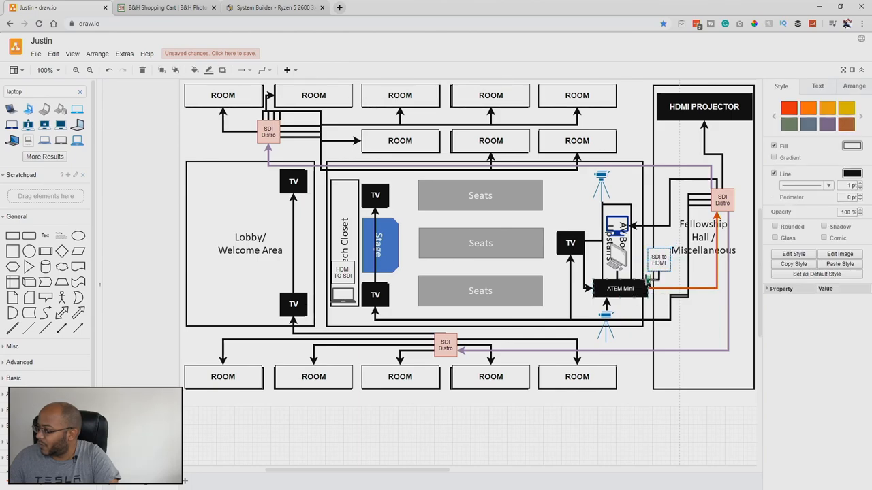
left_click(635, 282, "shift")
left_click_drag(652, 286, 660, 263)
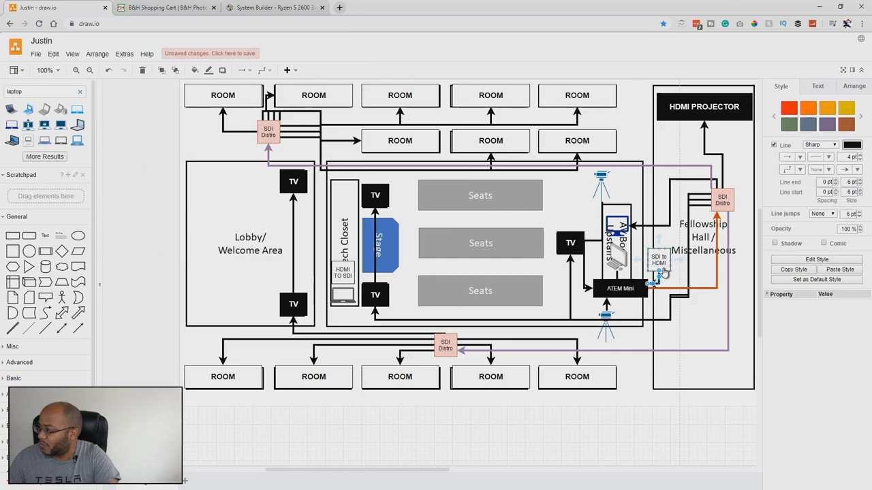
mouse_move(658, 260)
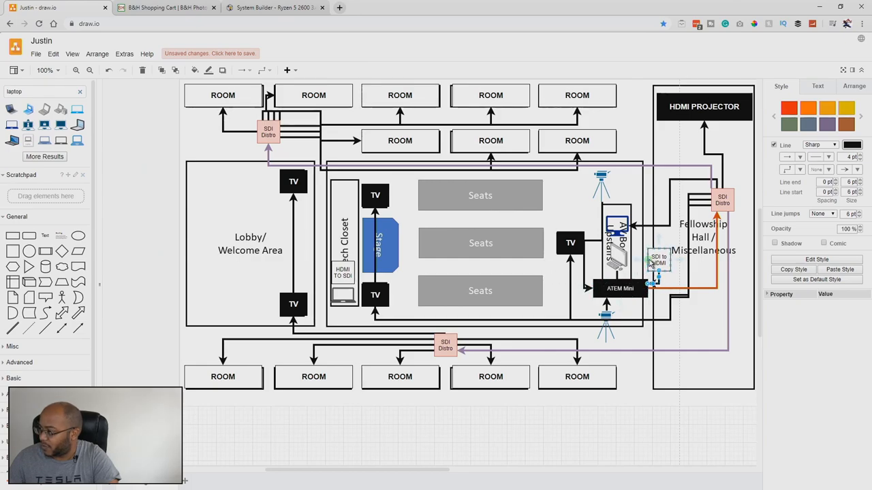
left_click_drag(639, 263, 354, 271)
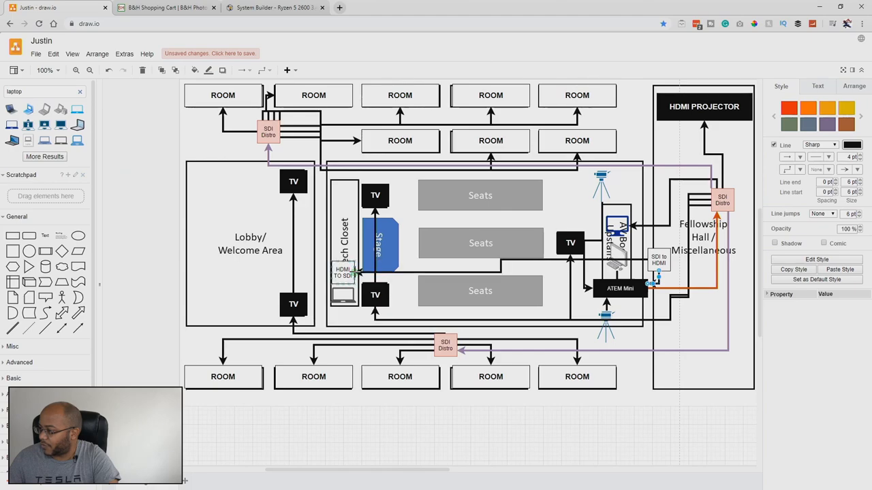
- Remove the arrowhead from the converter-to-converter connector (line end None)
left_click(459, 267)
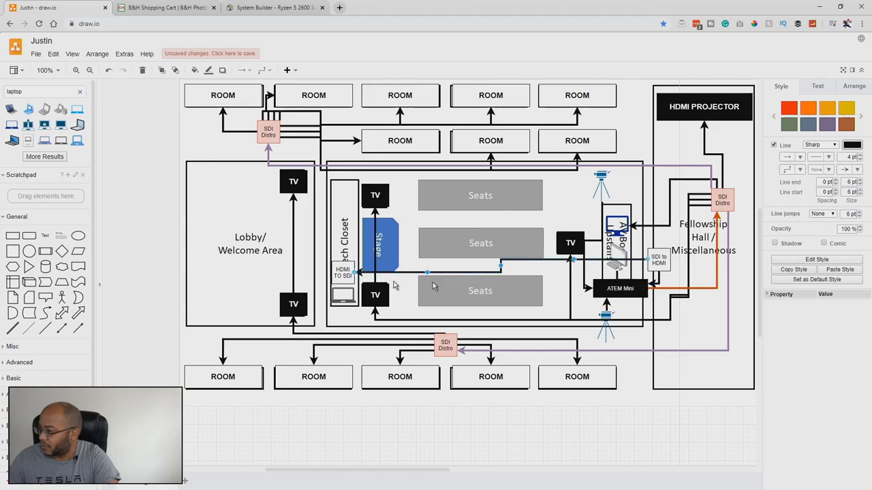
left_click(859, 172)
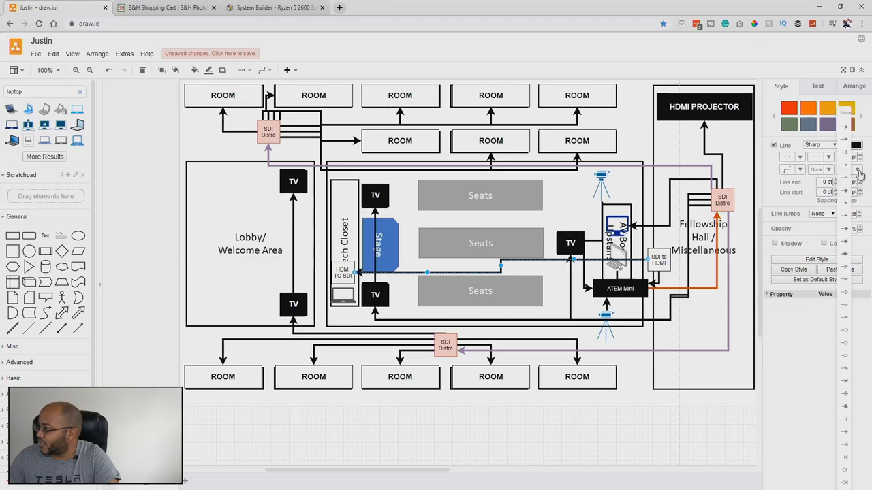
left_click(846, 121)
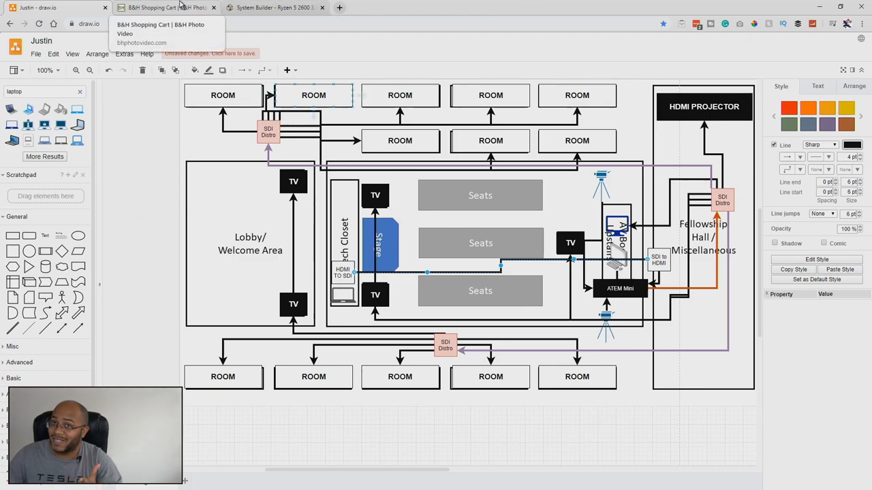
- Update the B&H cart quantities to 2 HDMI-to-SDI converters, 21 SDI-to-HDMI converters and 21 SDI cables
left_click(181, 6)
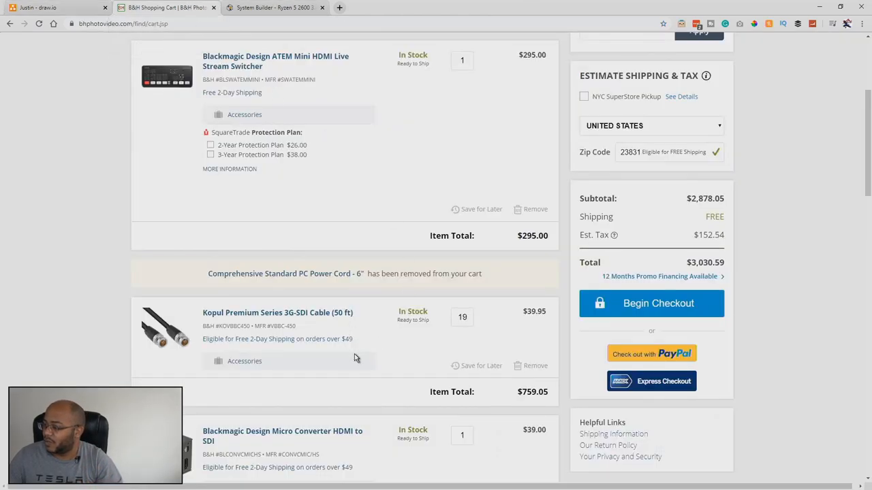
scroll(382, 443, "down", 2)
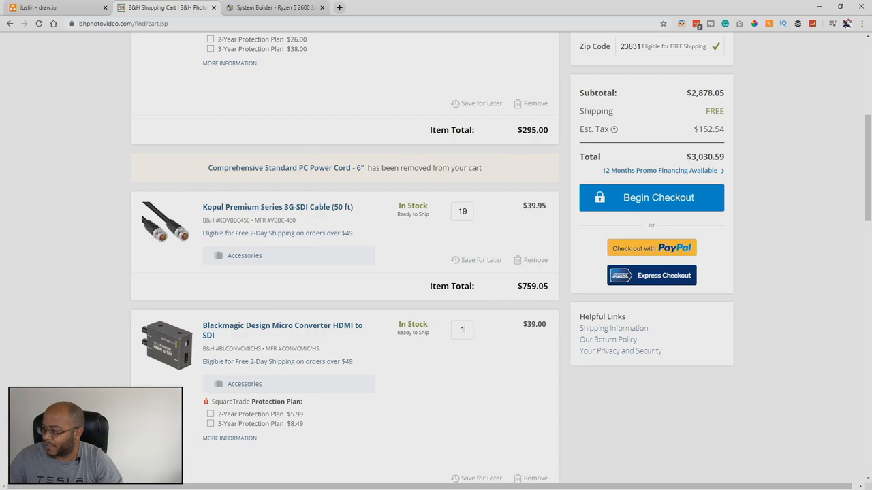
type("2")
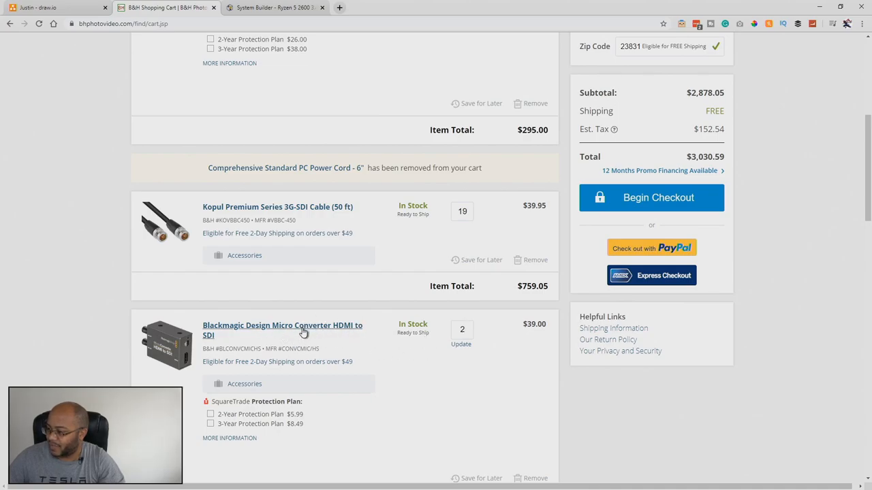
left_click(461, 345)
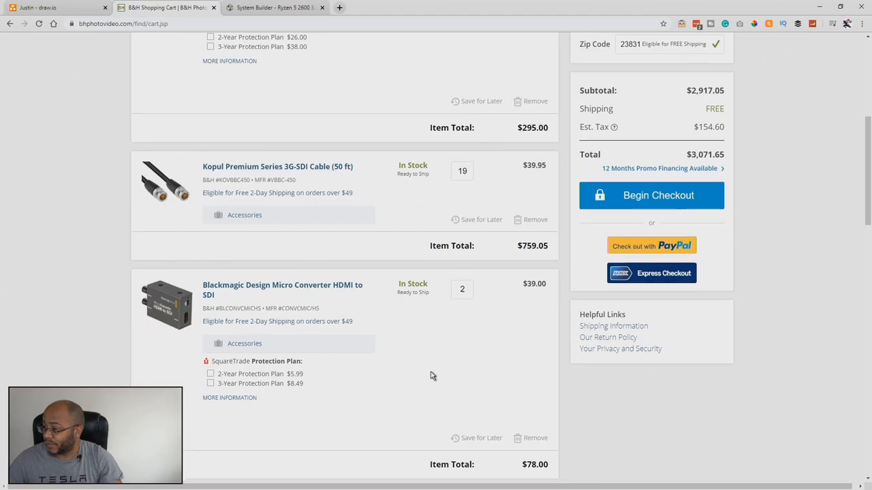
scroll(431, 375, "down", 2)
scroll(431, 374, "down", 2)
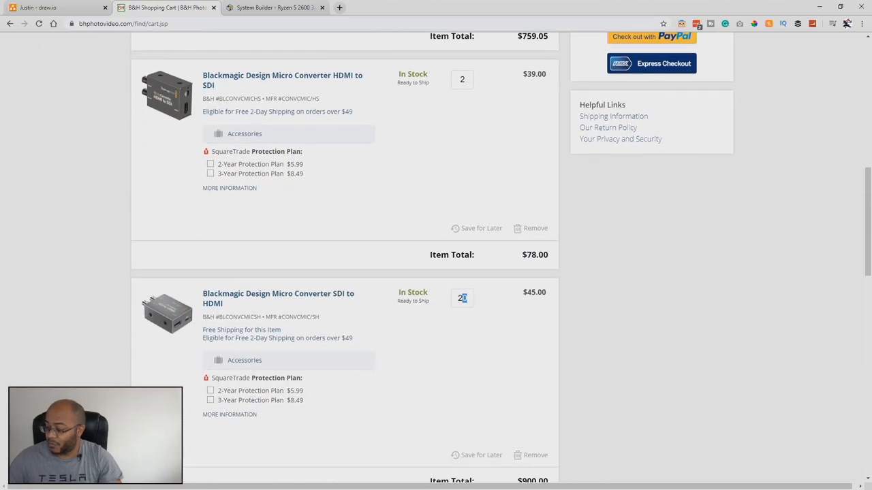
left_click(462, 298)
type("1")
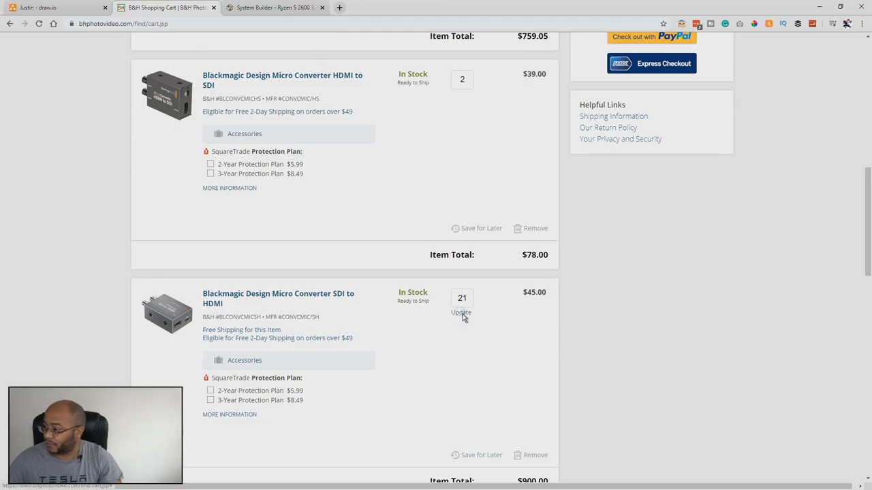
scroll(402, 412, "up", 3)
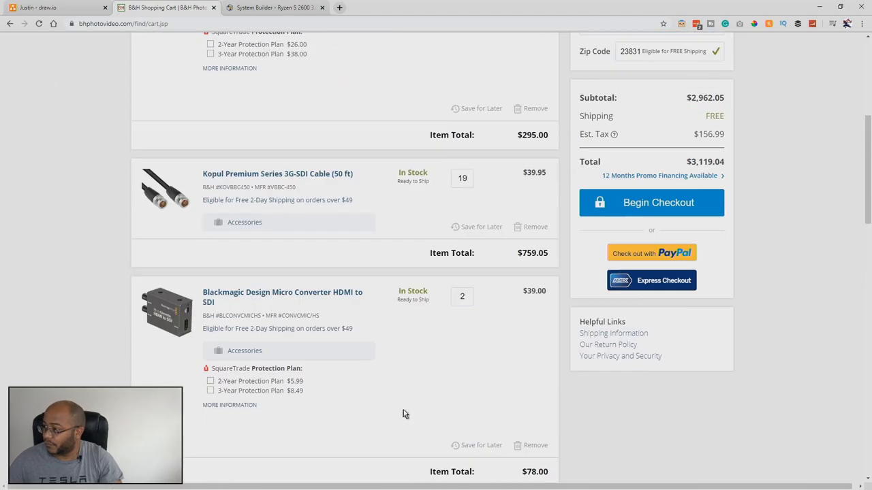
scroll(404, 412, "up", 2)
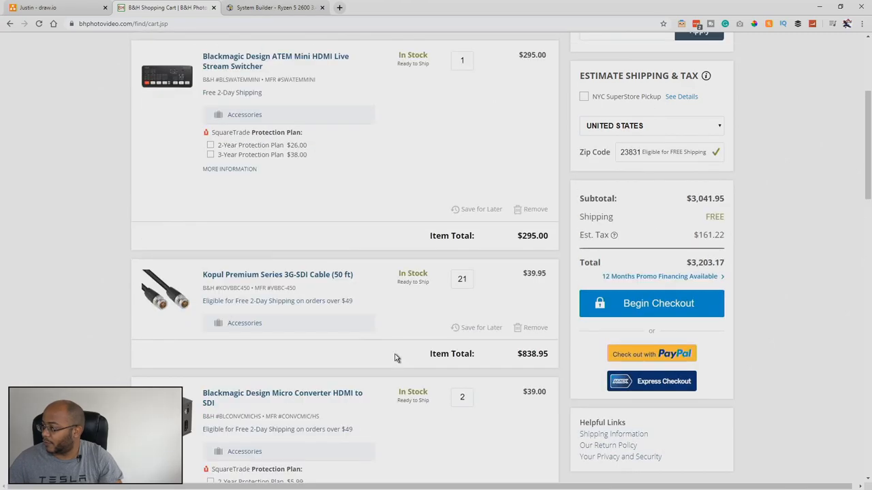
scroll(415, 370, "up", 2)
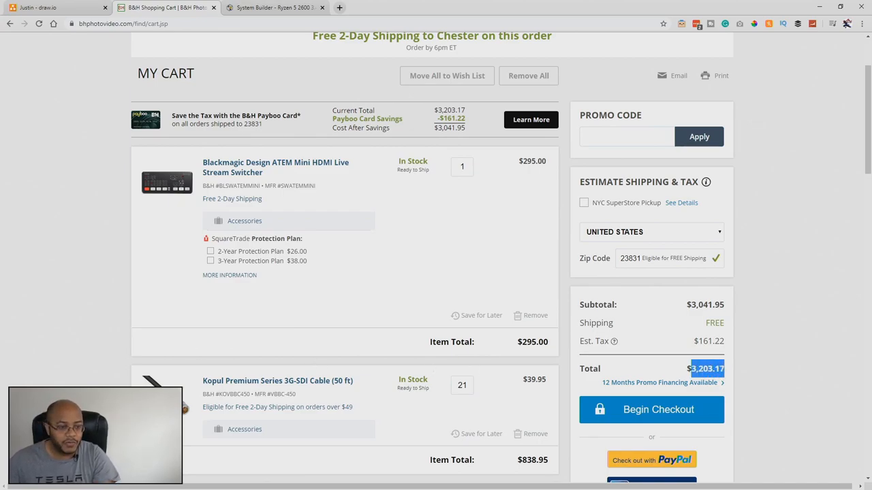
- Switch to the Excel cost sheet and maximize it over the cart
key("alt+Tab")
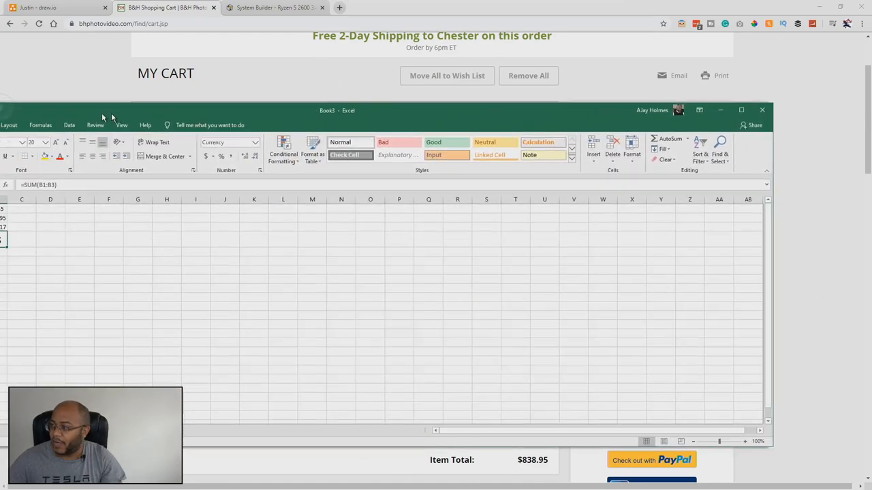
left_click_drag(111, 112, 263, 110)
double_click(263, 110)
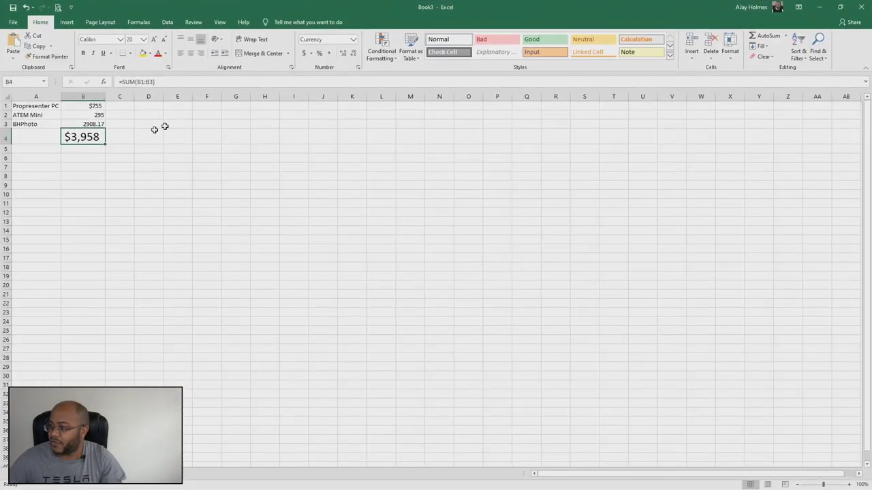
left_click(112, 166)
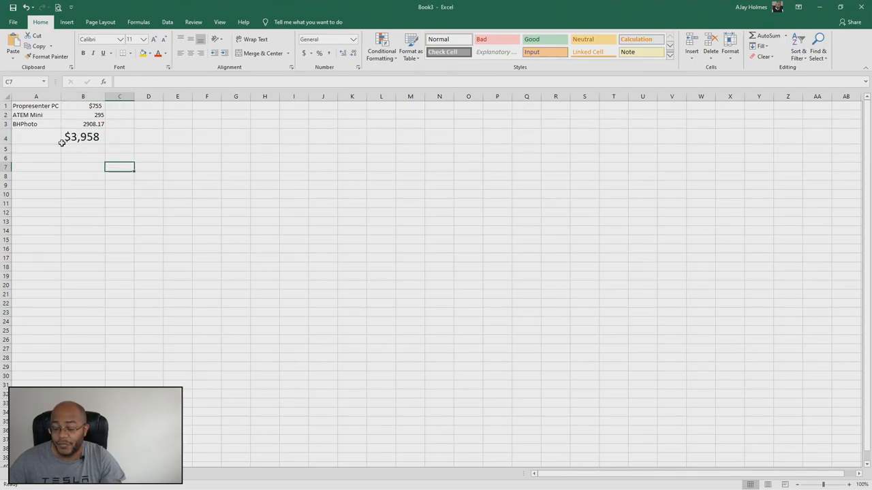